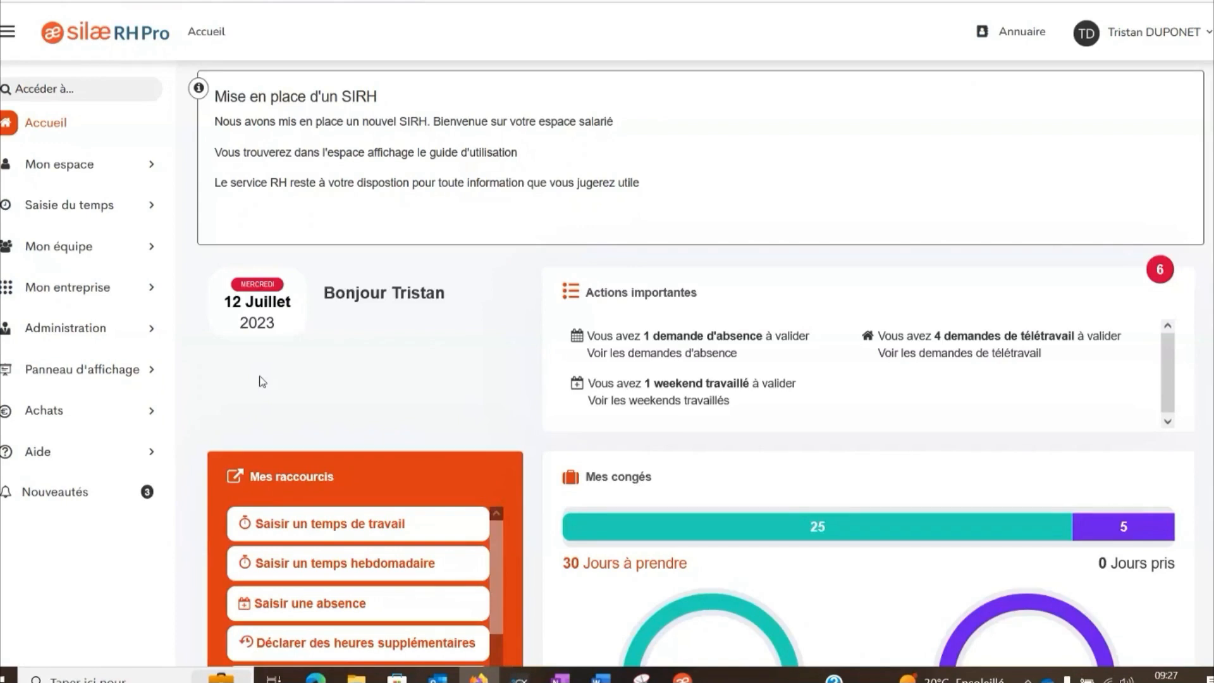
# Open the team's bonuses and other variables list (Primes et autres variables) and start a new entry
pyautogui.click(82, 248)
pyautogui.scroll(-1, 117, 398)
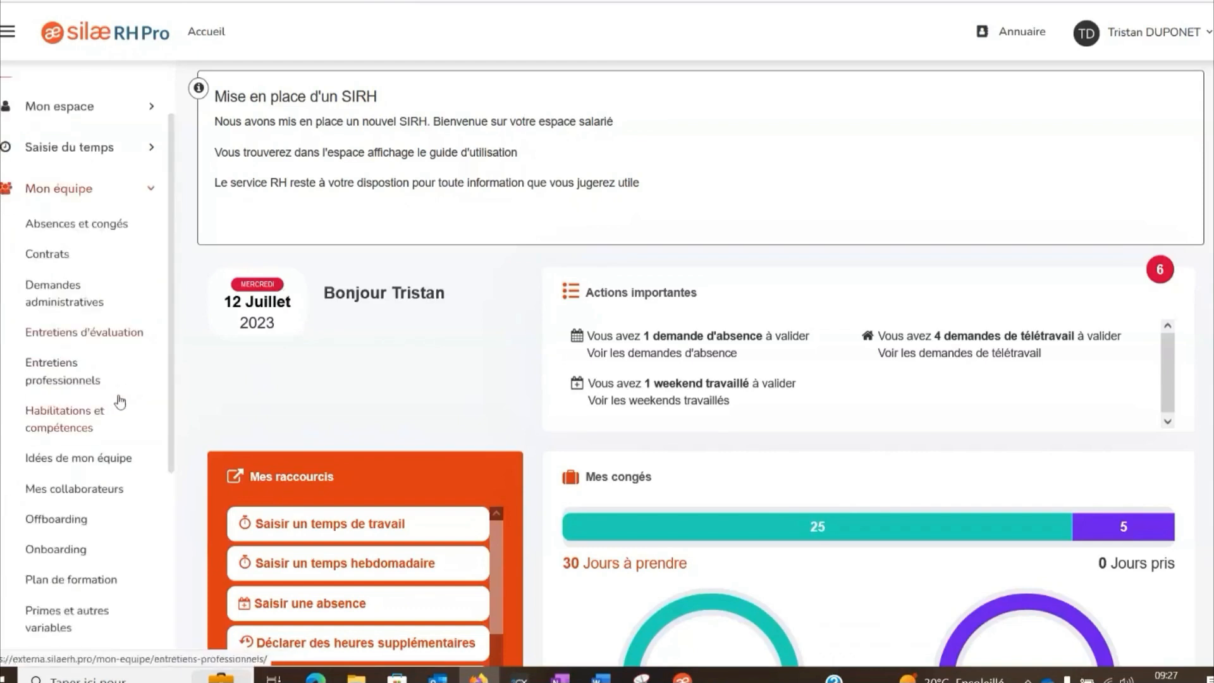
pyautogui.scroll(-1, 120, 401)
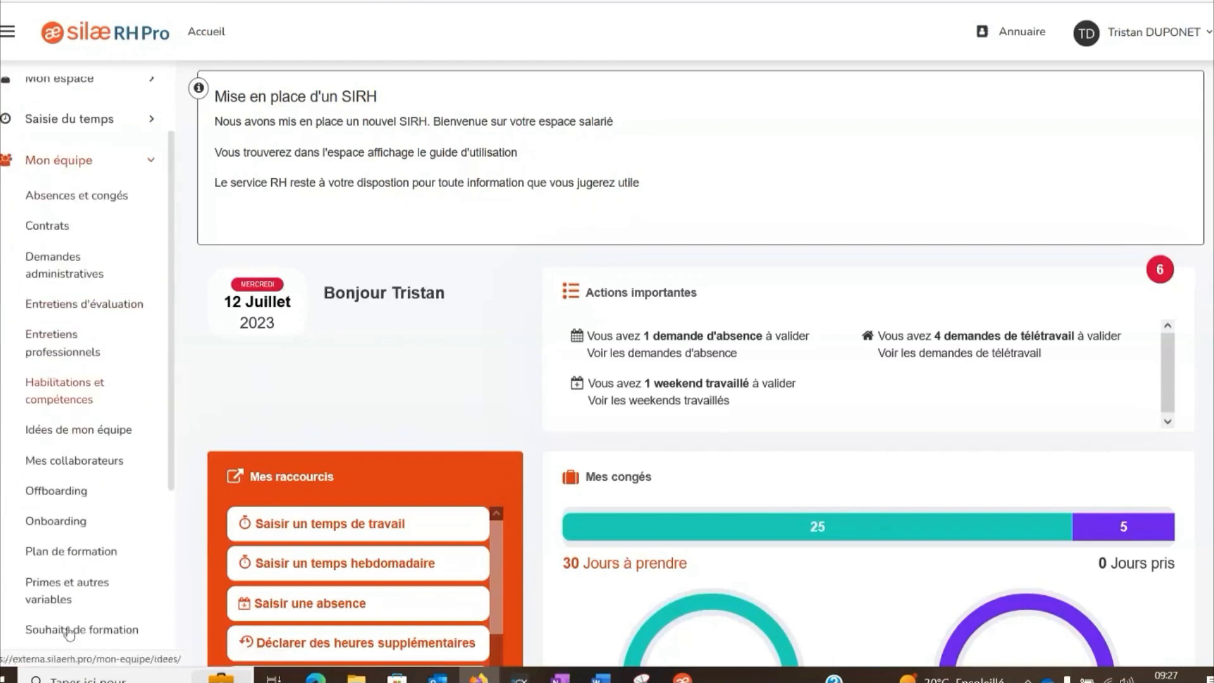
pyautogui.click(47, 593)
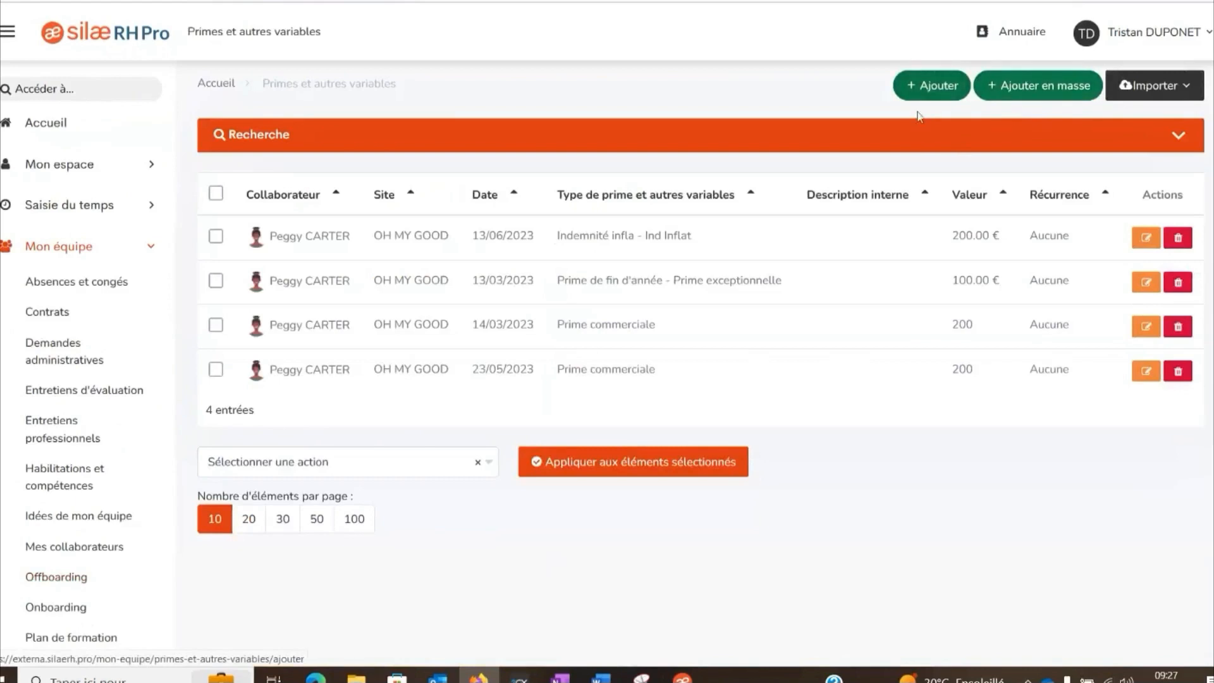
pyautogui.click(924, 86)
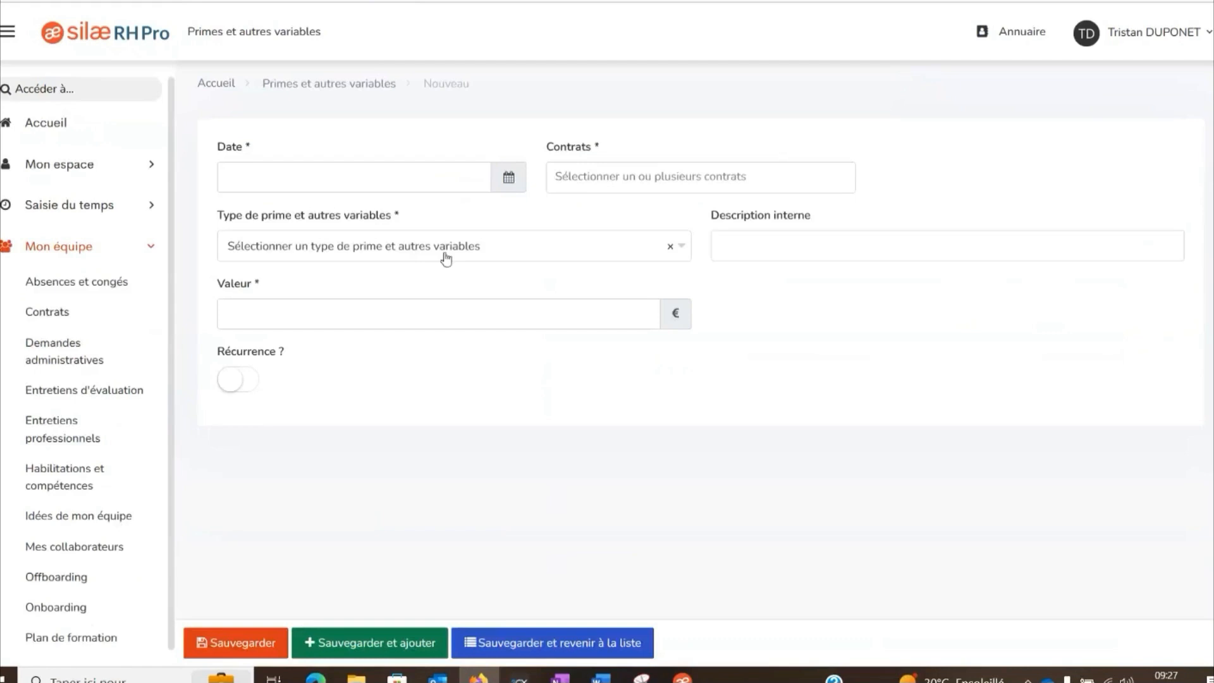
# Date the new bonus 10/07/2023 and assign it to the OH MY GOOD fixed-term contract running from 27/03/2014 to 30/06/2025
pyautogui.click(486, 177)
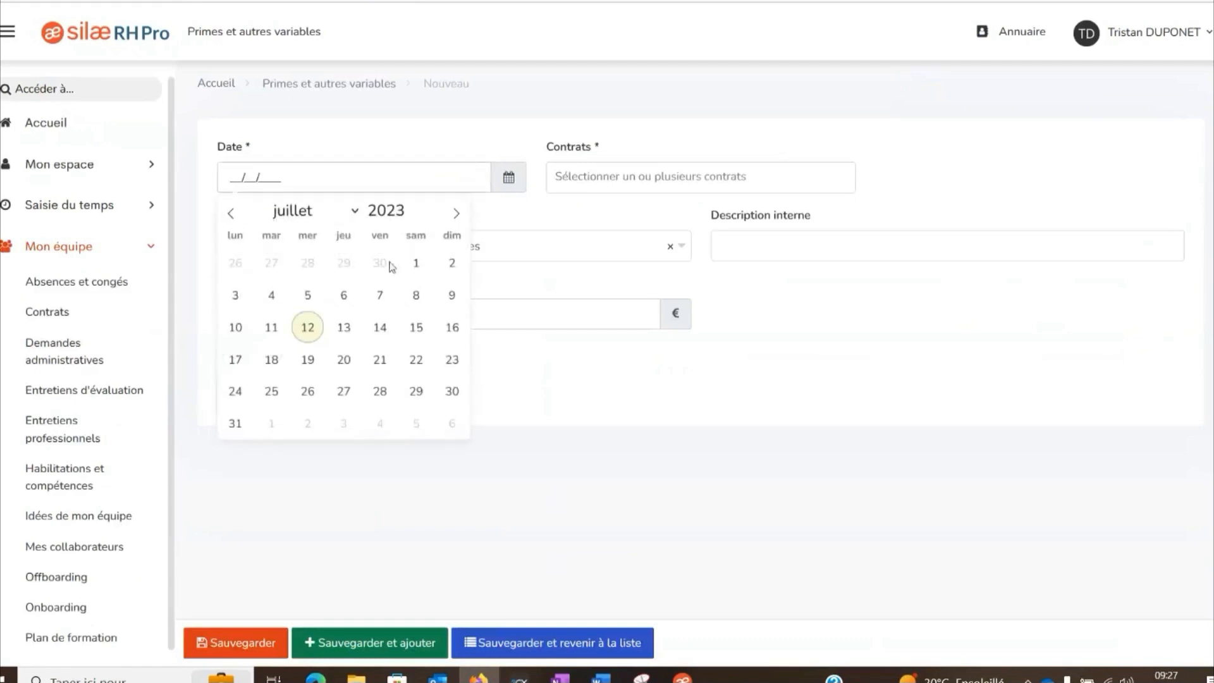
pyautogui.click(236, 328)
pyautogui.click(661, 177)
pyautogui.scroll(-1, 665, 272)
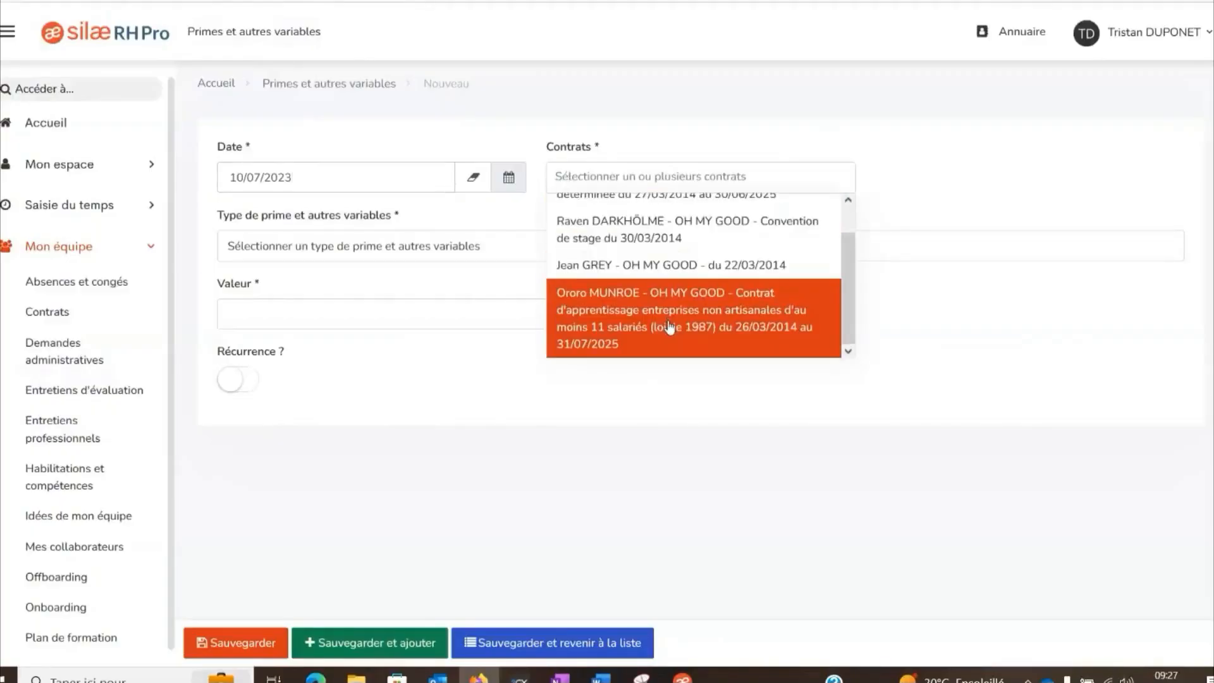
pyautogui.scroll(1, 671, 303)
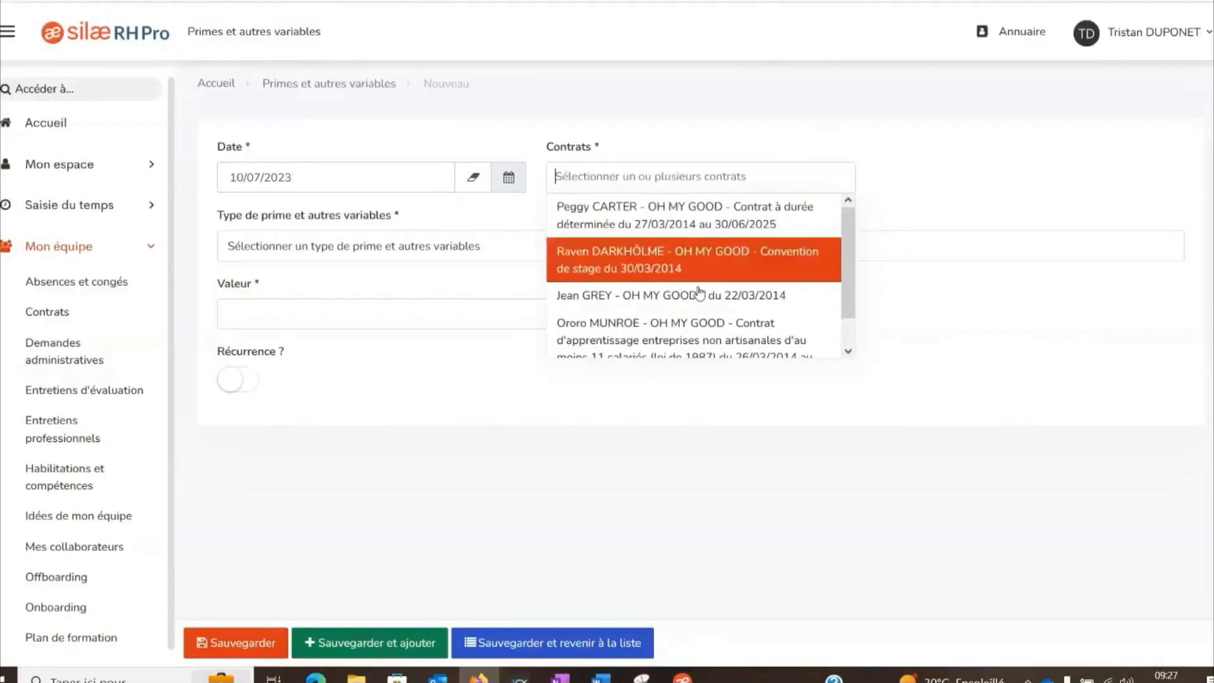
pyautogui.click(705, 222)
# Set the type to Prime de fin d'année - Prime exceptionnelle with a value of 150 € gross, and save the entry, returning to the list
pyautogui.click(345, 269)
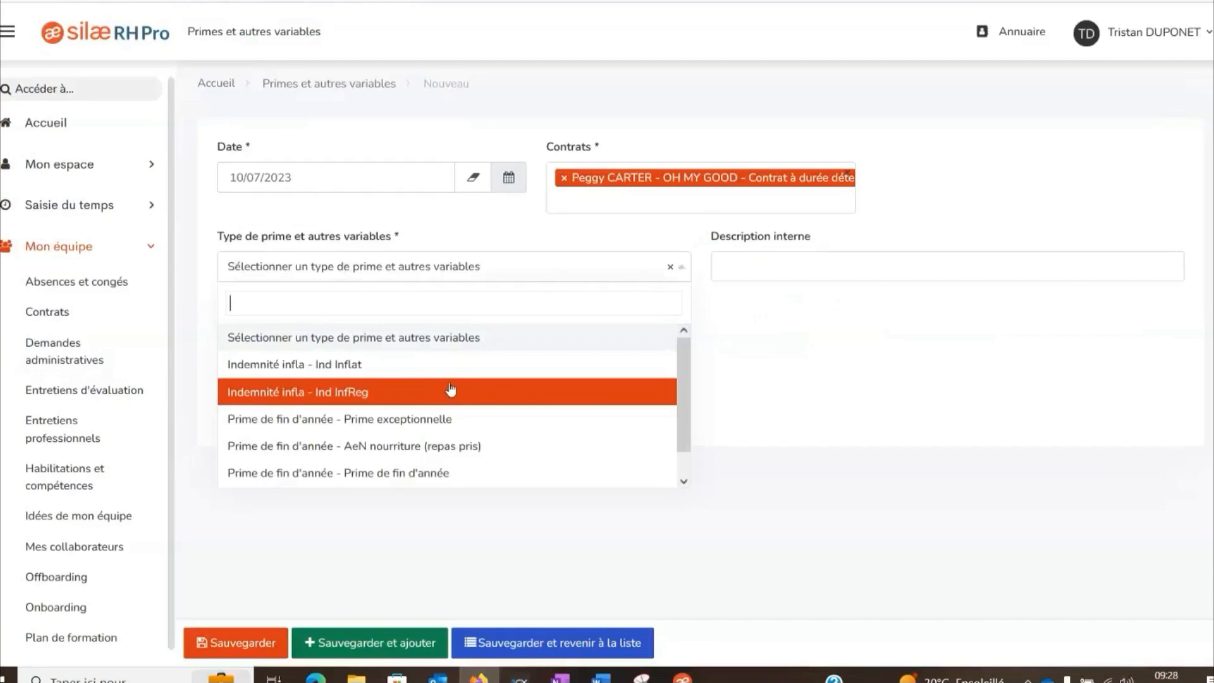
pyautogui.scroll(-1, 451, 390)
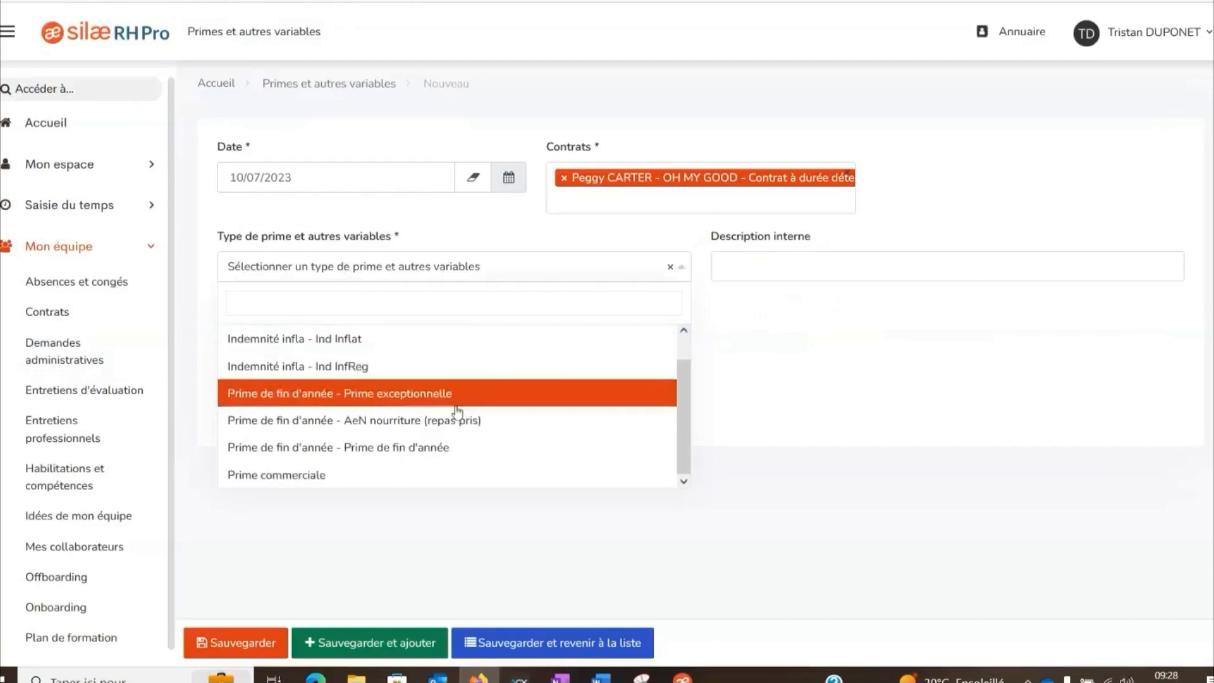
pyautogui.click(385, 395)
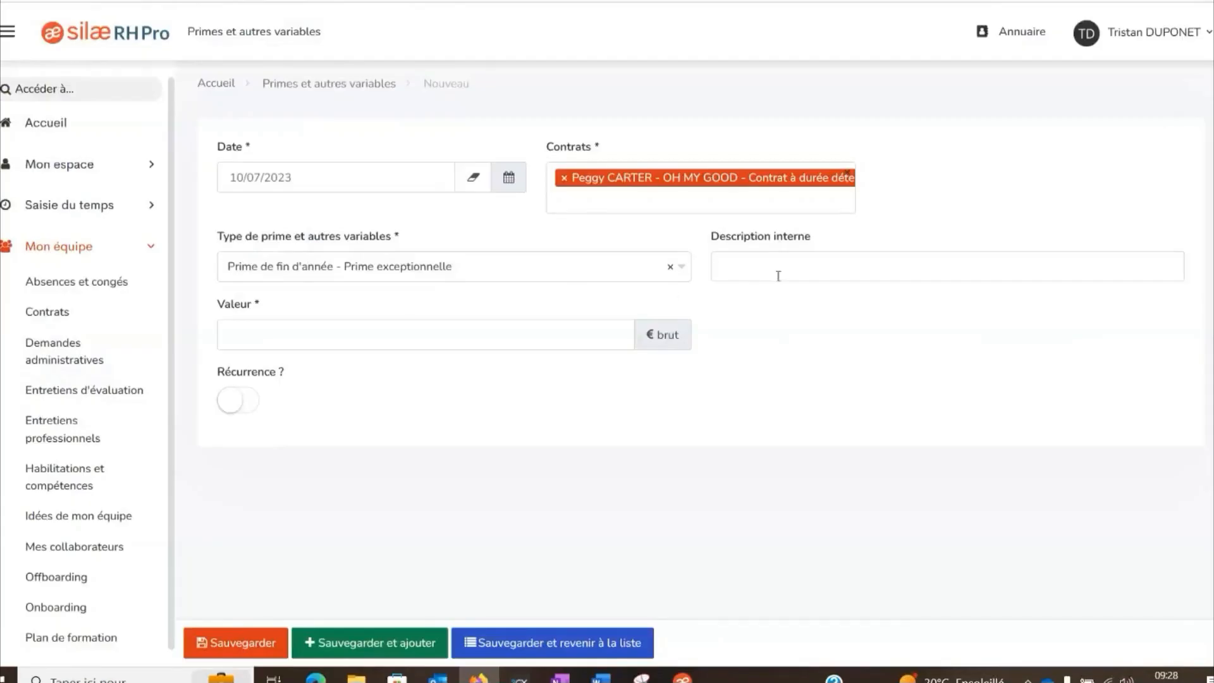
pyautogui.click(258, 337)
pyautogui.write('150')
pyautogui.click(567, 651)
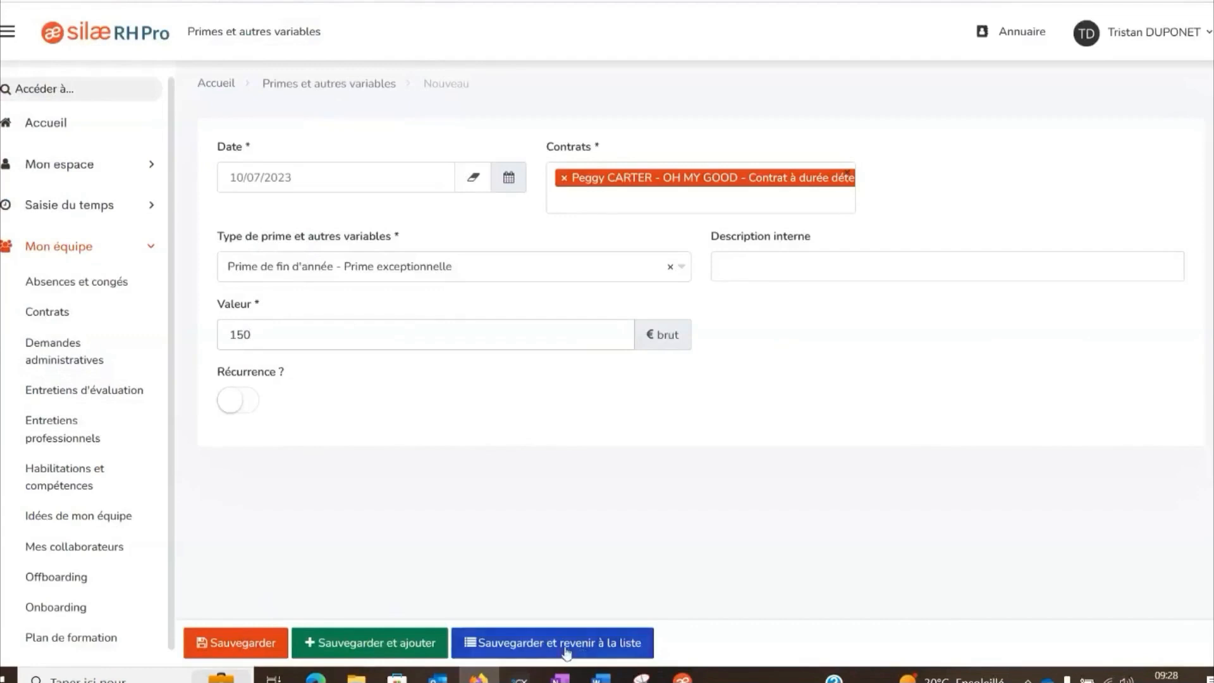
pyautogui.click(526, 645)
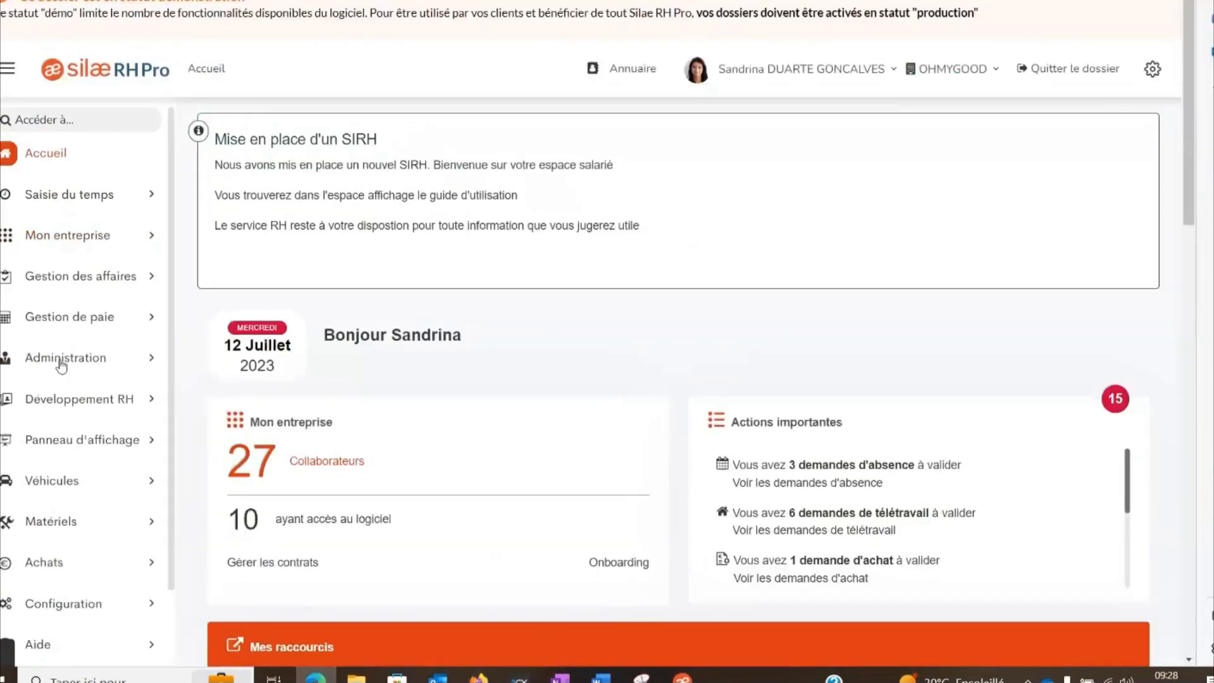
# Open the Variables de paie page of Gestion de paie and look over the payroll months already generated
pyautogui.click(65, 324)
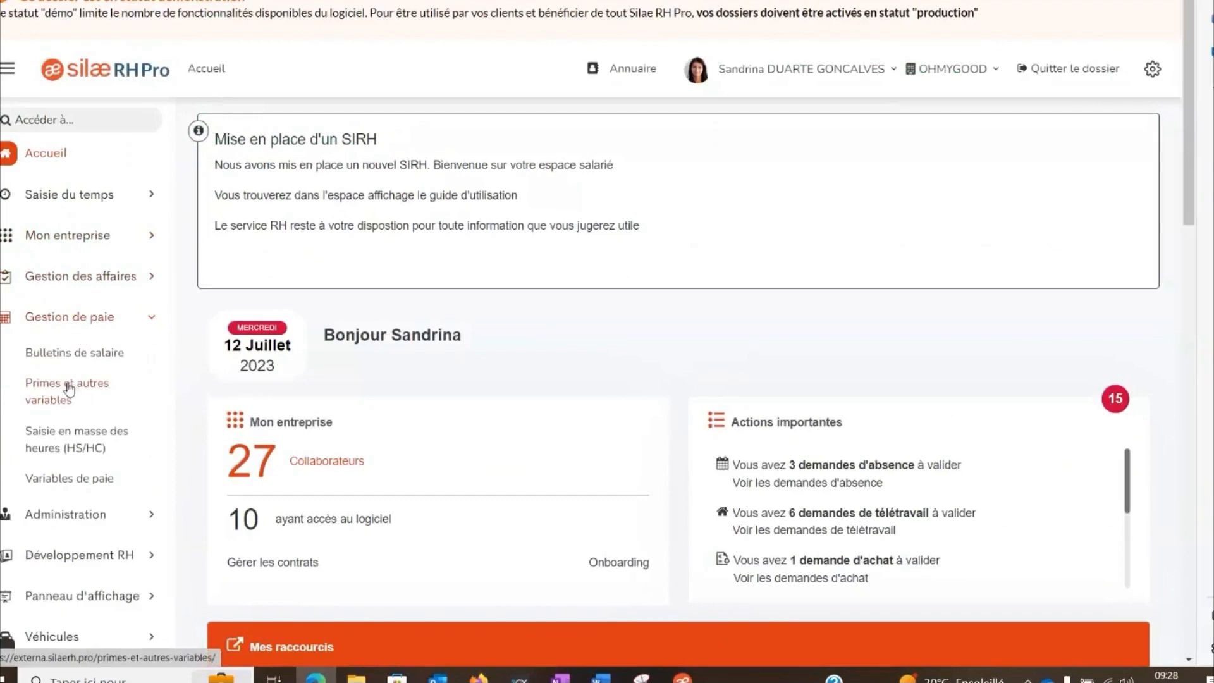
pyautogui.click(92, 480)
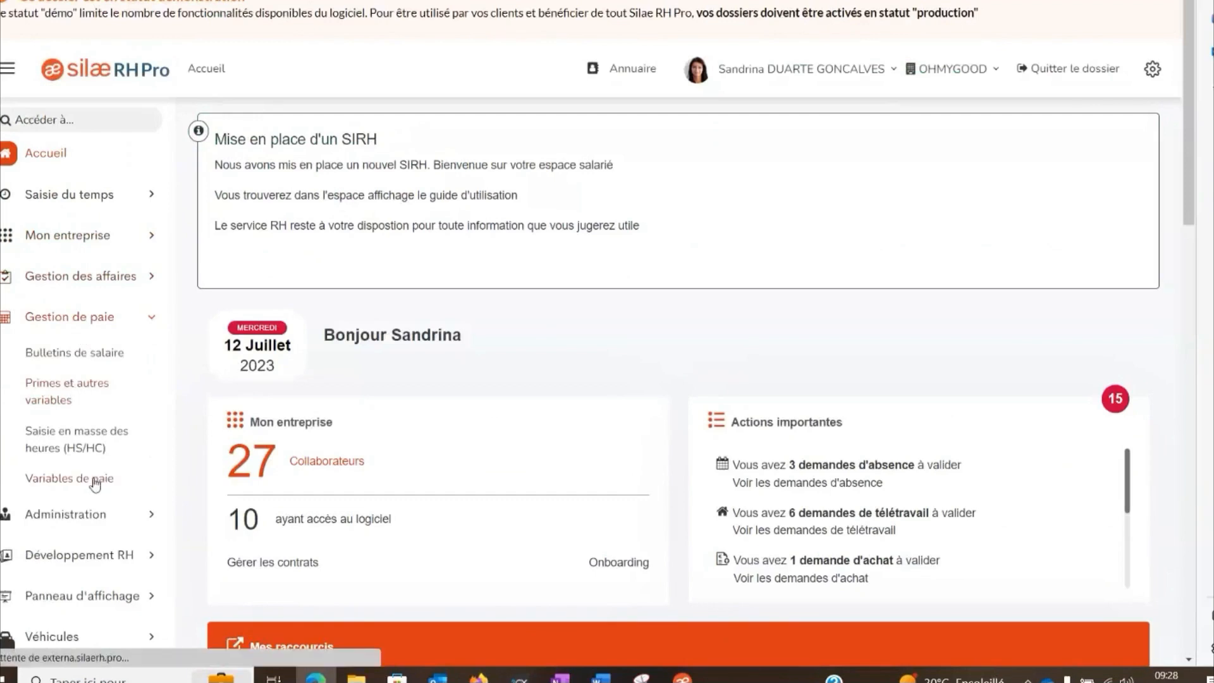
pyautogui.scroll(-2, 461, 327)
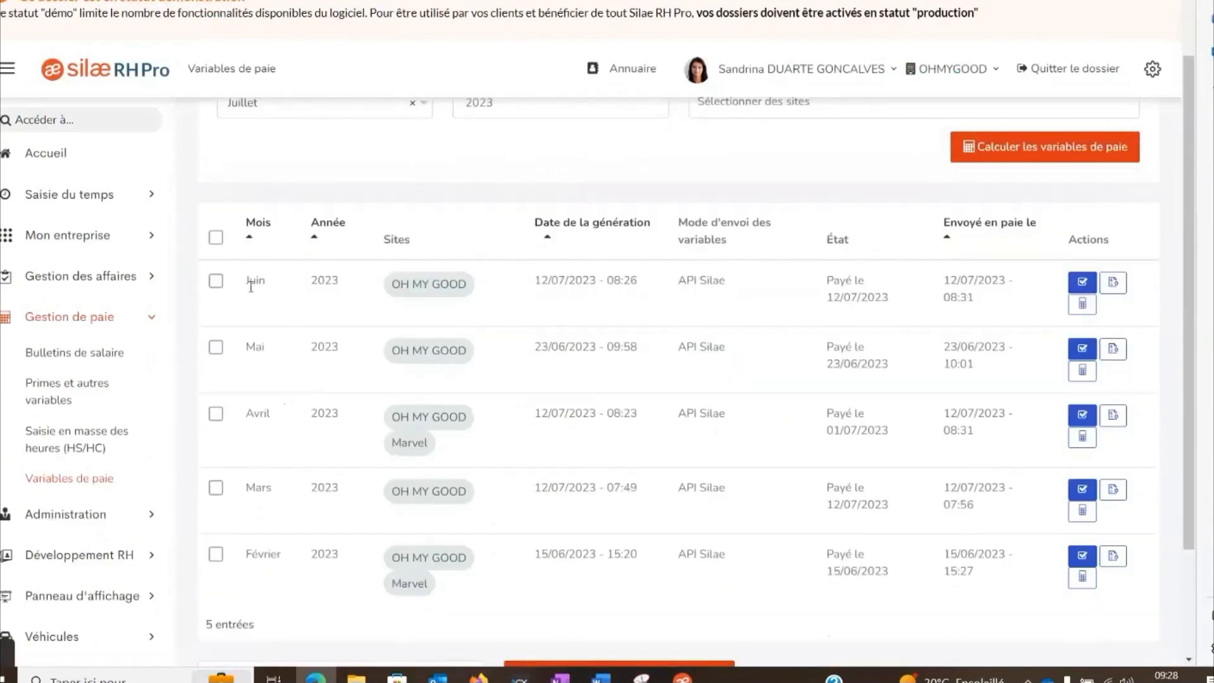
pyautogui.scroll(2, 443, 393)
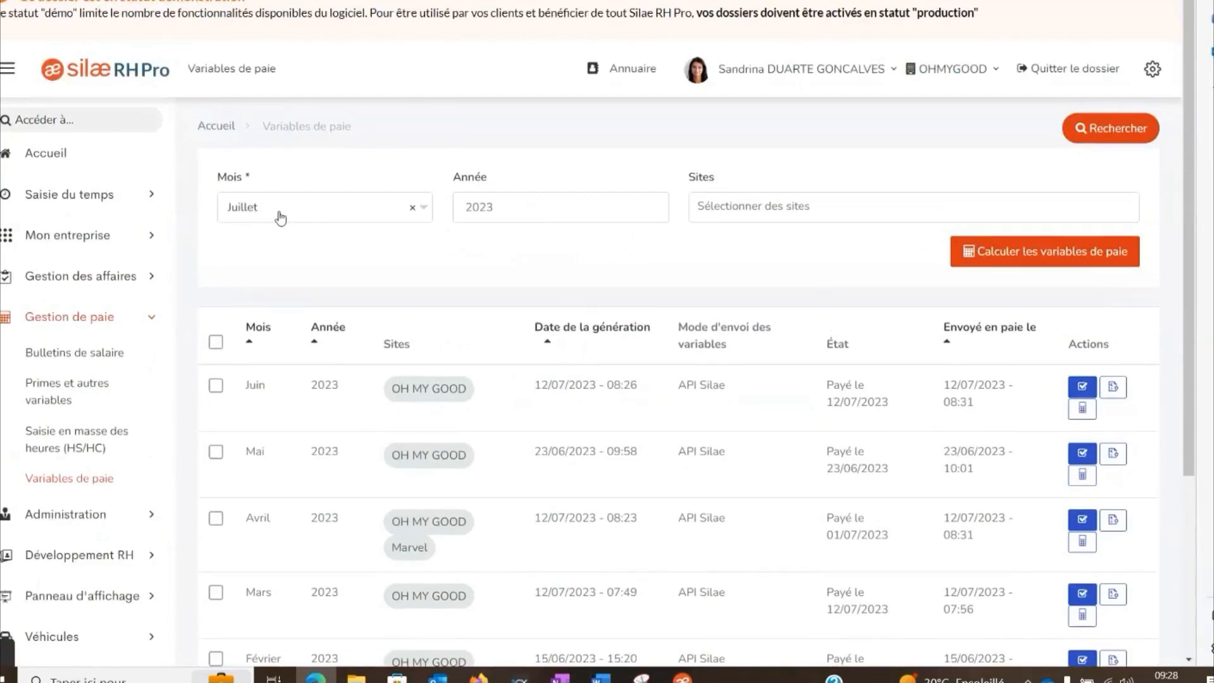
pyautogui.click(783, 205)
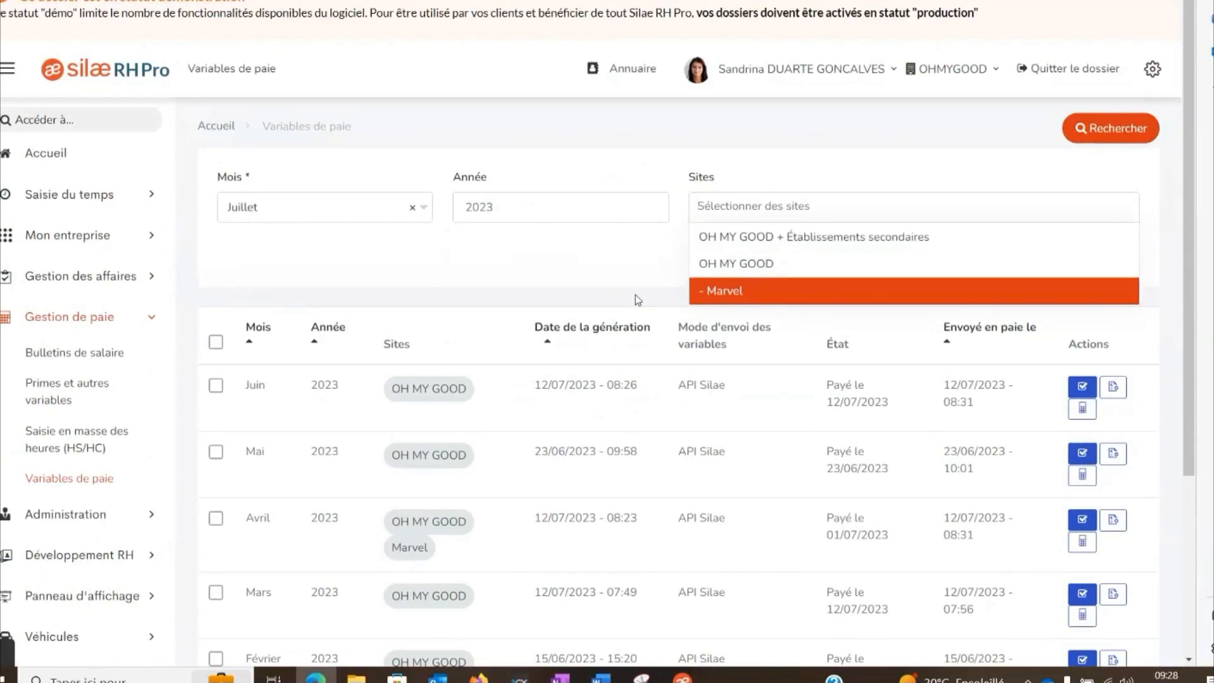
pyautogui.click(757, 237)
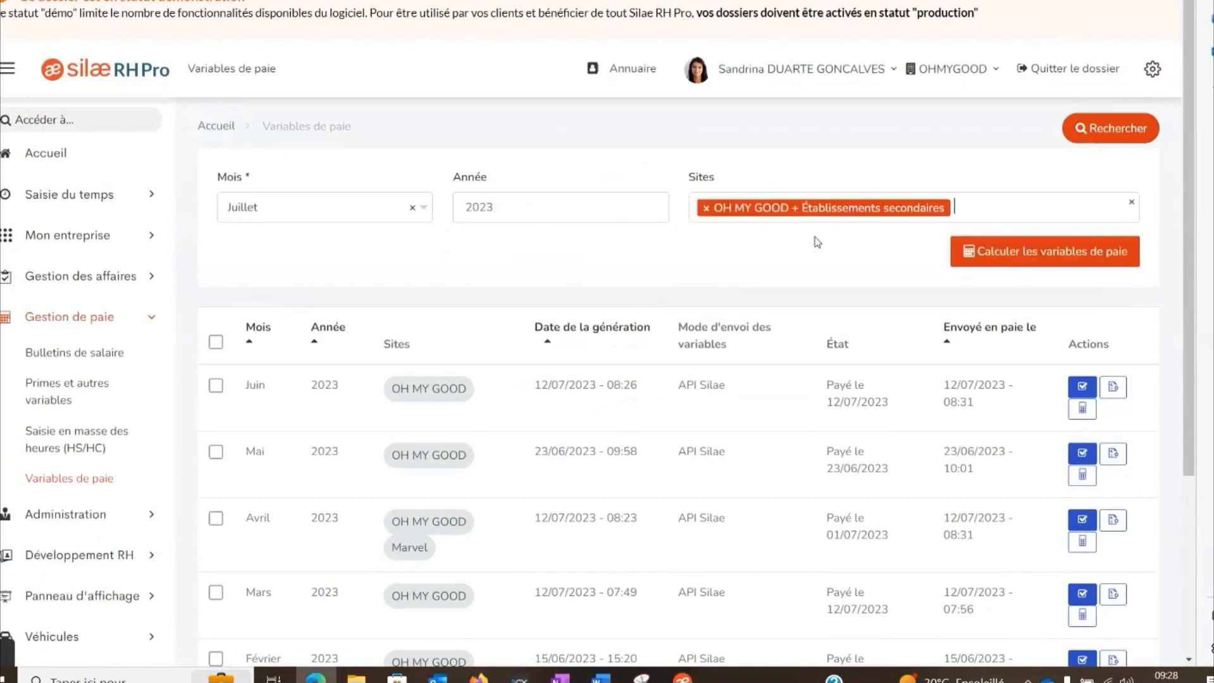
pyautogui.click(705, 208)
pyautogui.click(696, 207)
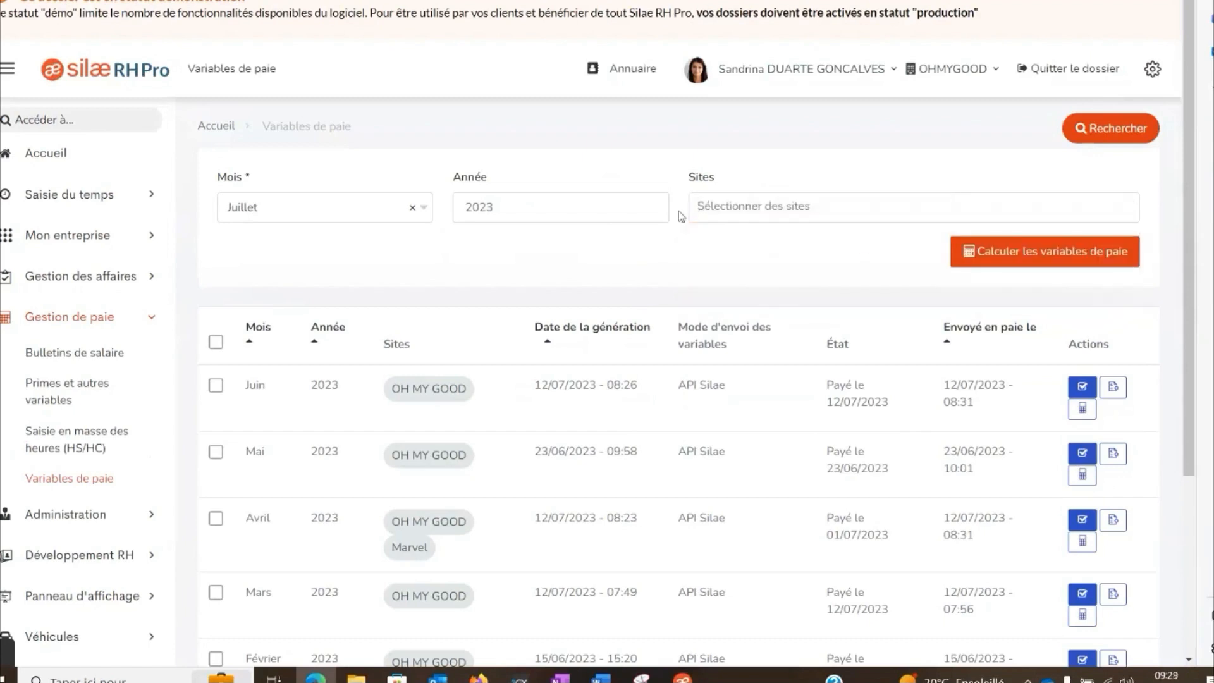
pyautogui.click(731, 205)
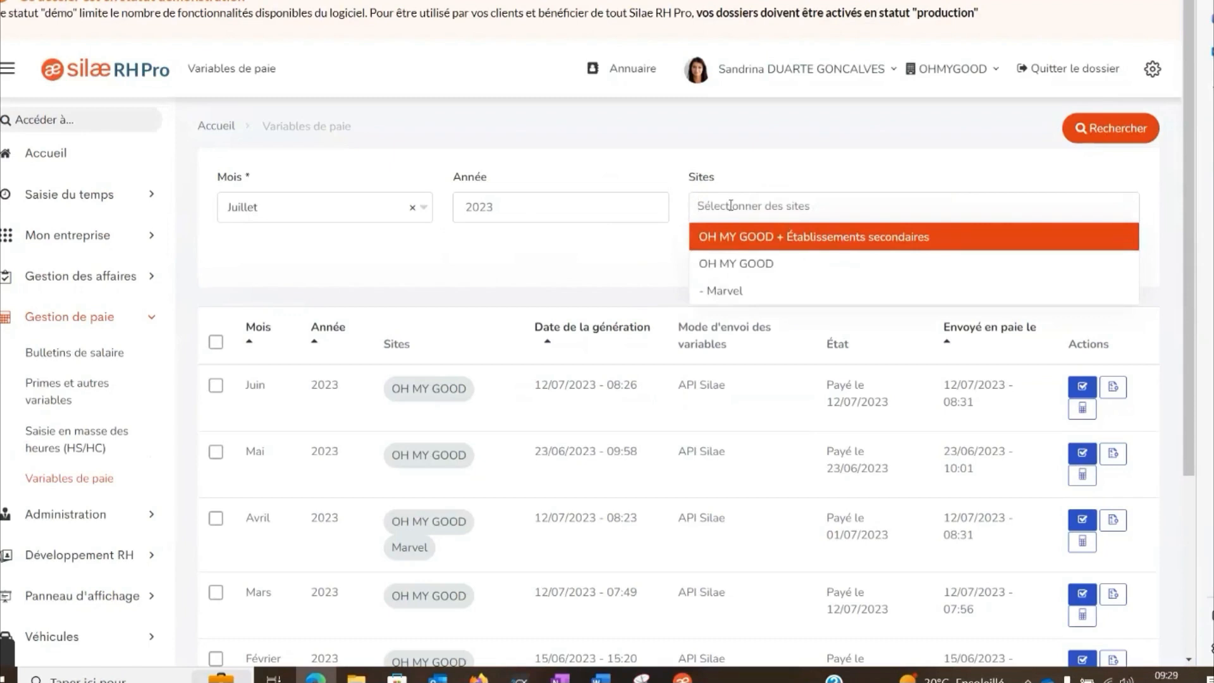
pyautogui.click(660, 253)
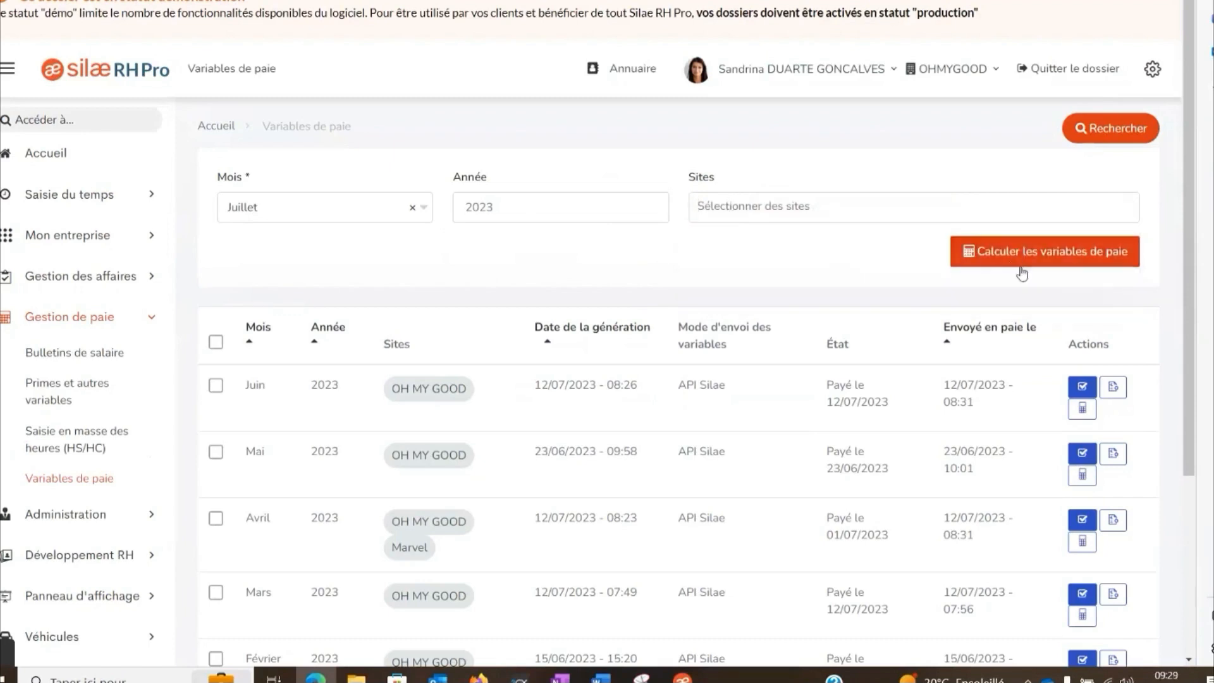
# Calculate the payroll variables for July 2023 without a site filter and open the detail of the July draft
pyautogui.click(1011, 251)
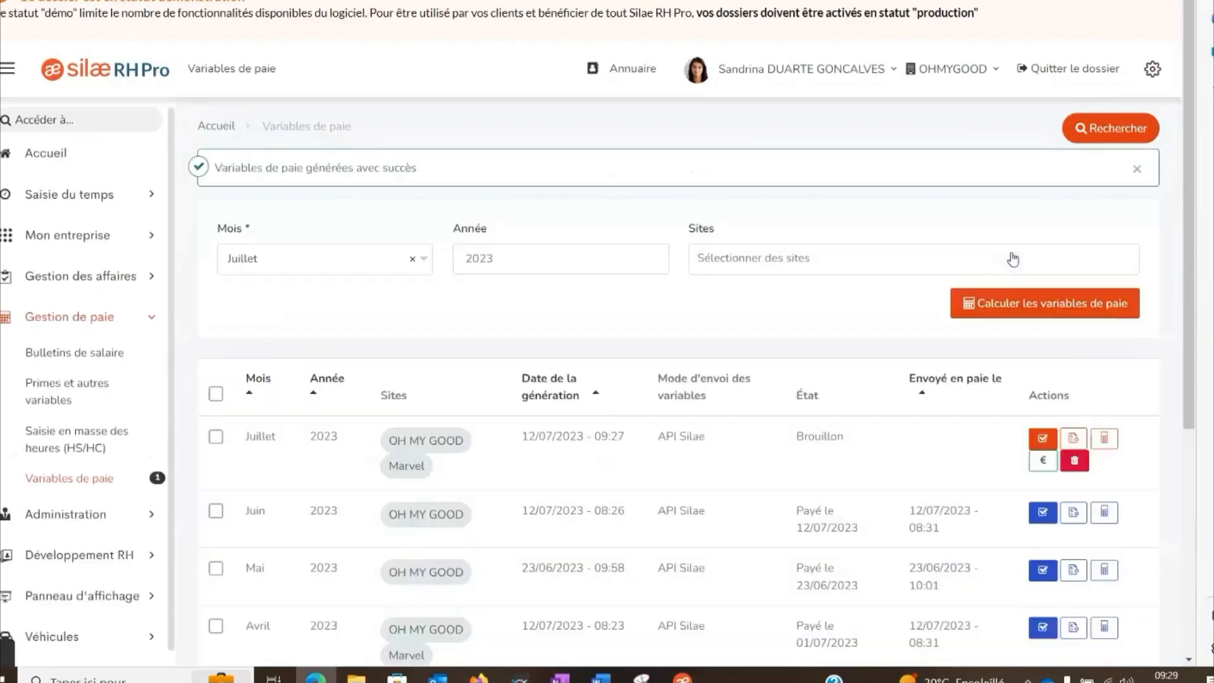
pyautogui.scroll(-2, 507, 355)
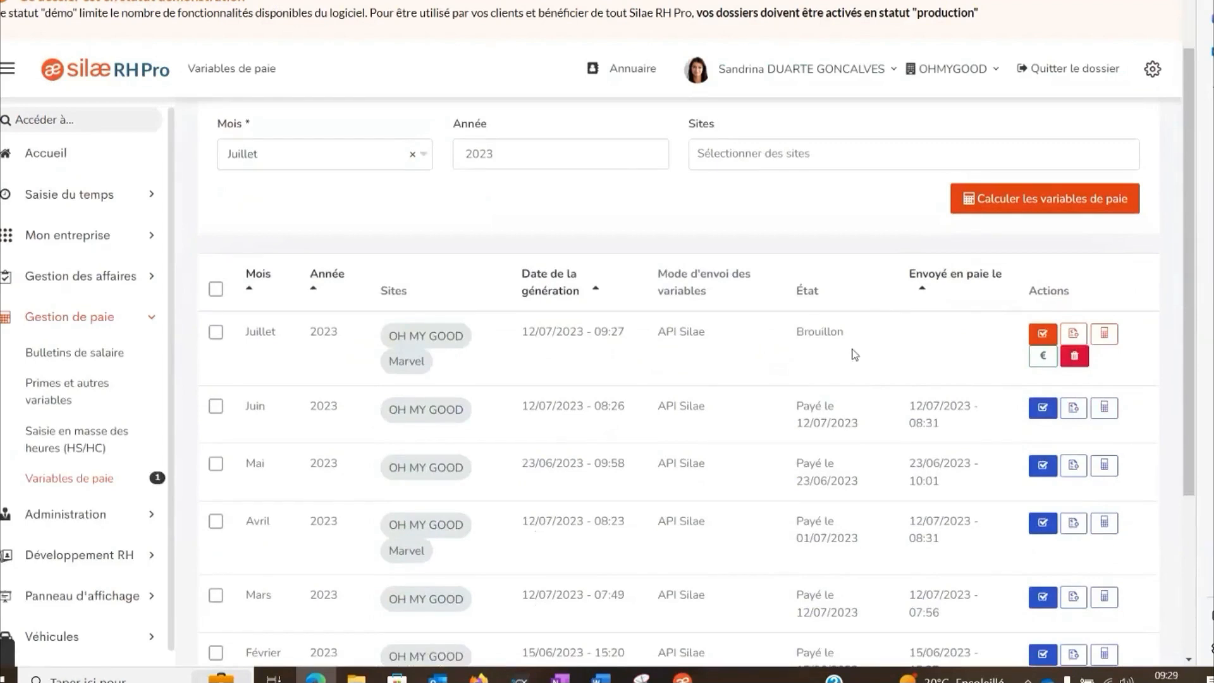
pyautogui.click(1043, 335)
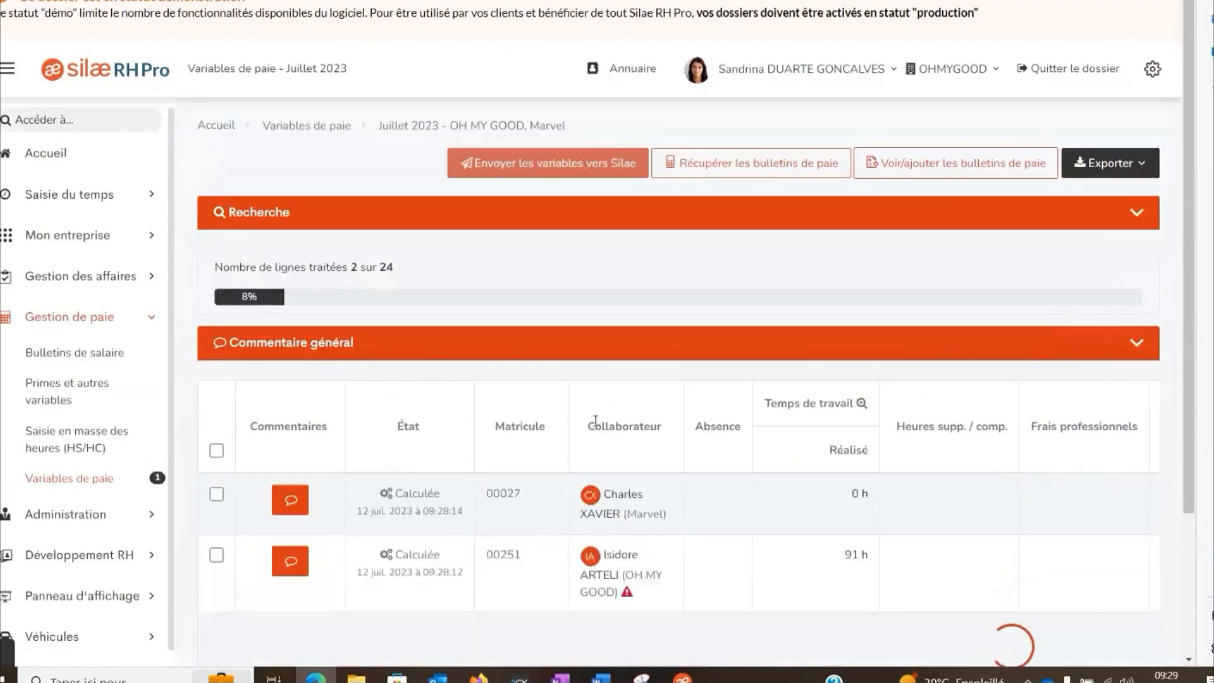
# Examine the July 2023 variables table: absences to validate, working time, restaurant tickets, advances, and the Prime exceptionnelle column
pyautogui.scroll(-2, 598, 422)
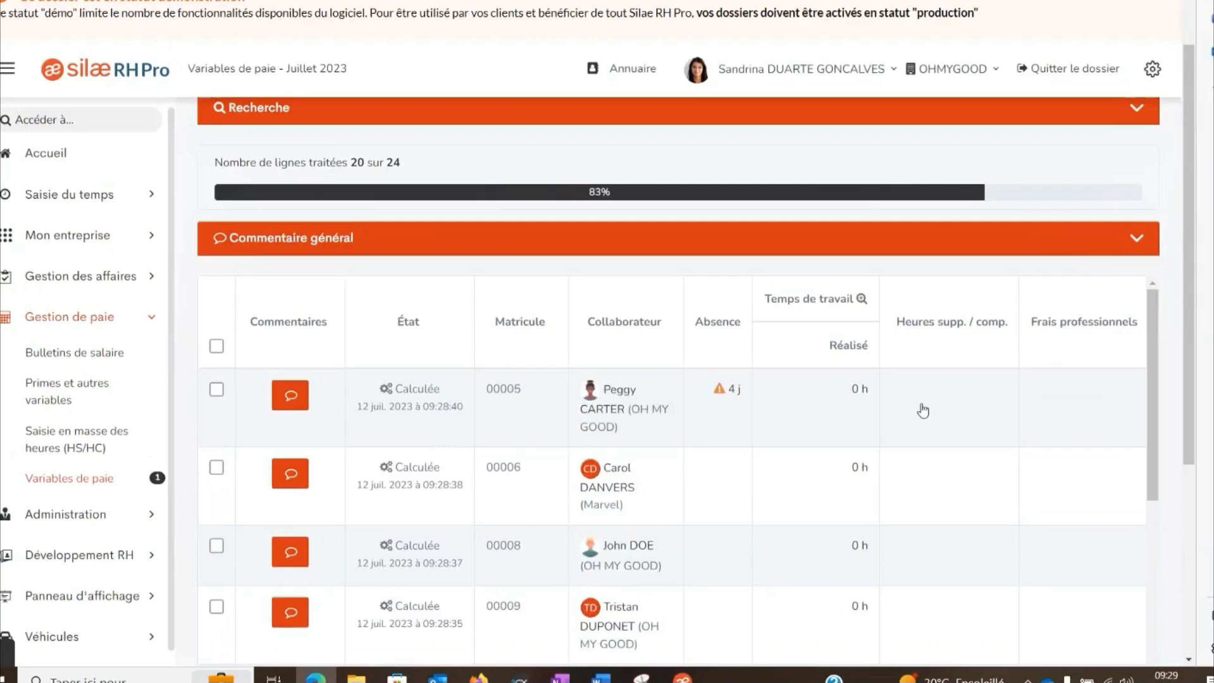
pyautogui.scroll(-1, 933, 429)
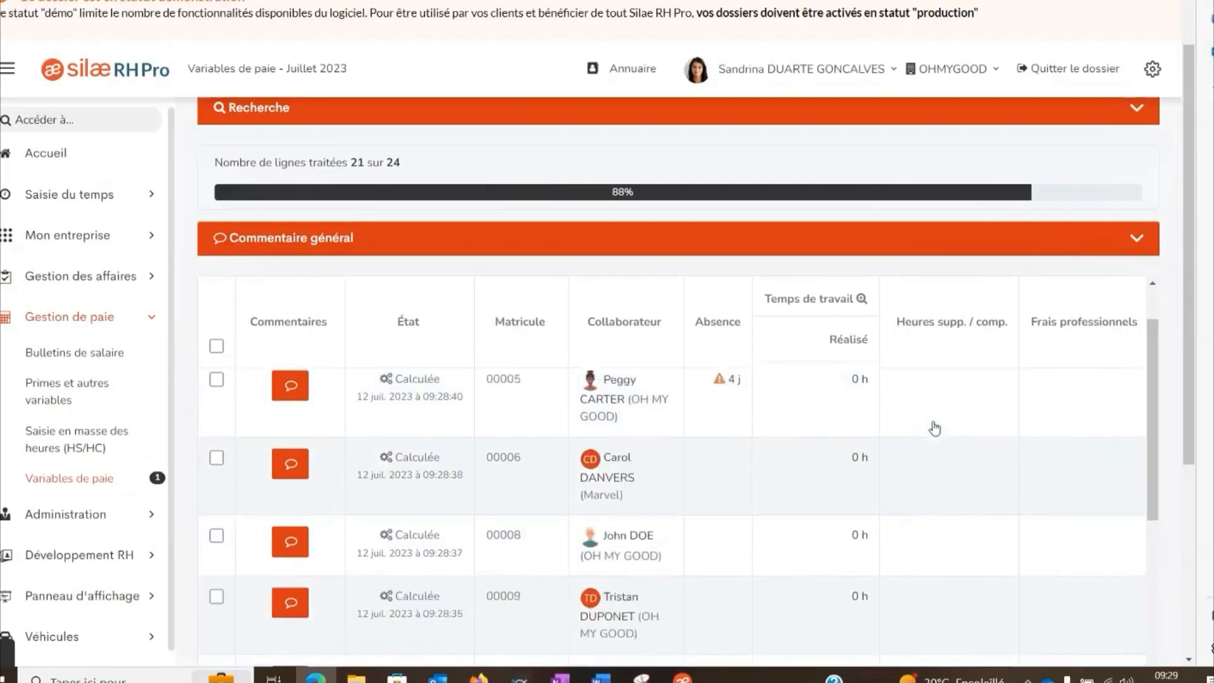
pyautogui.moveTo(717, 466)
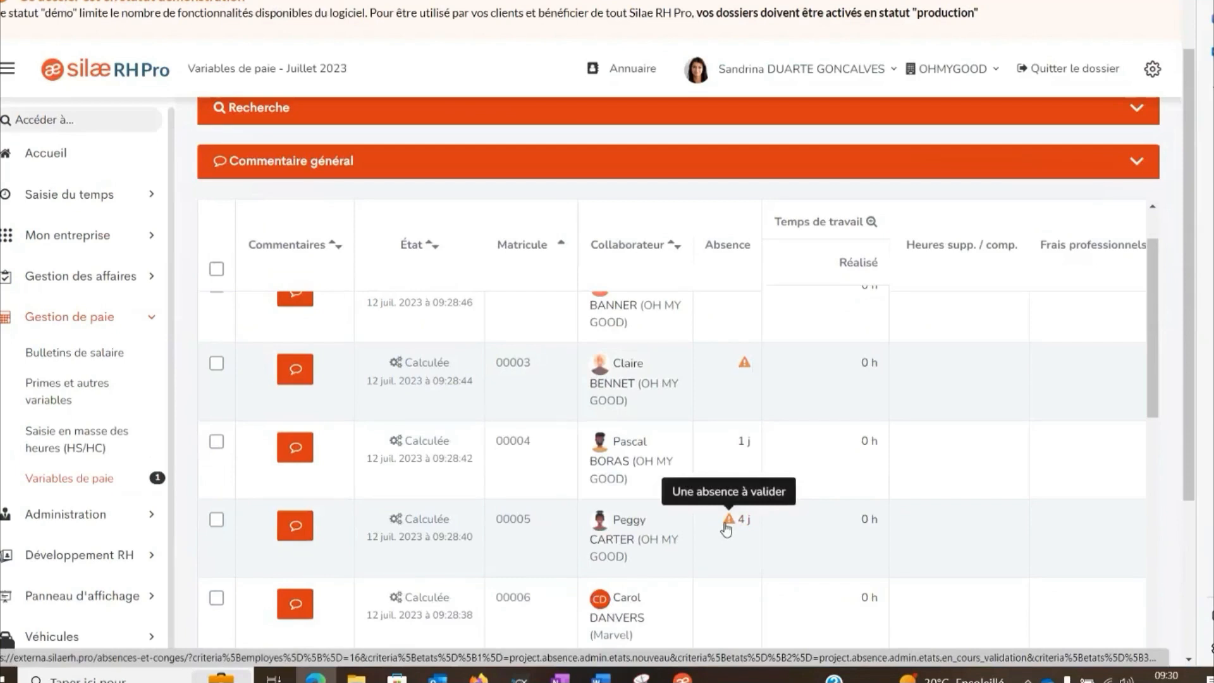
pyautogui.scroll(3, 726, 530)
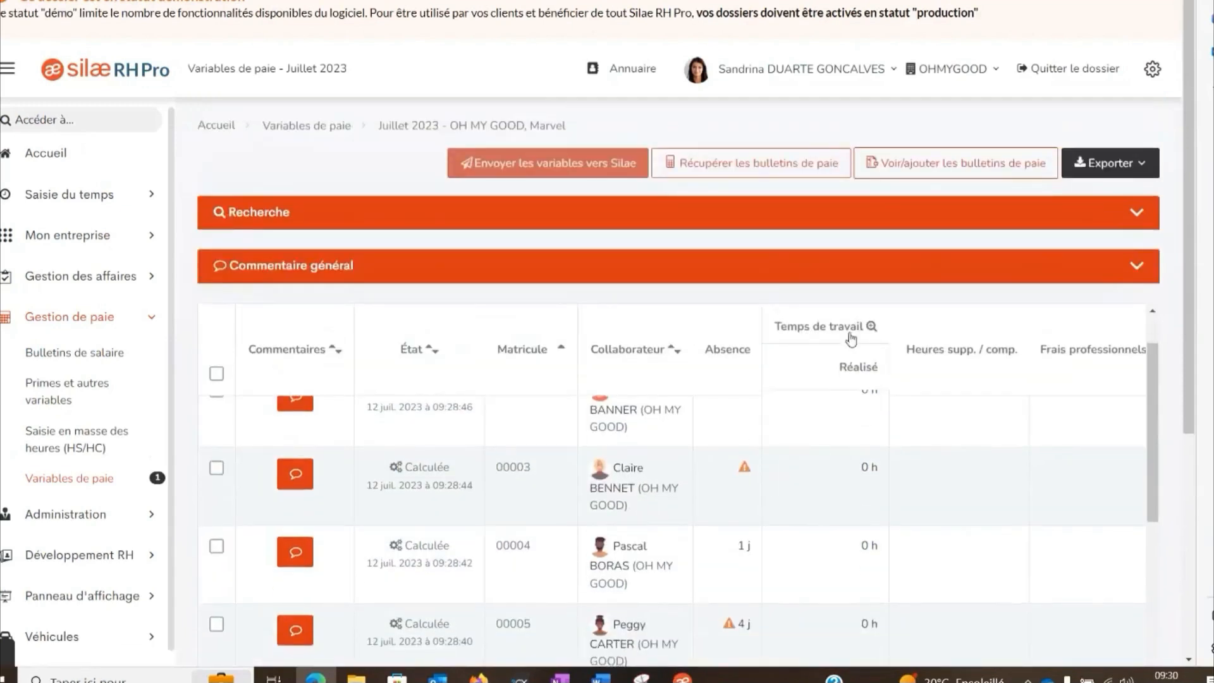
pyautogui.scroll(-8, 1158, 436)
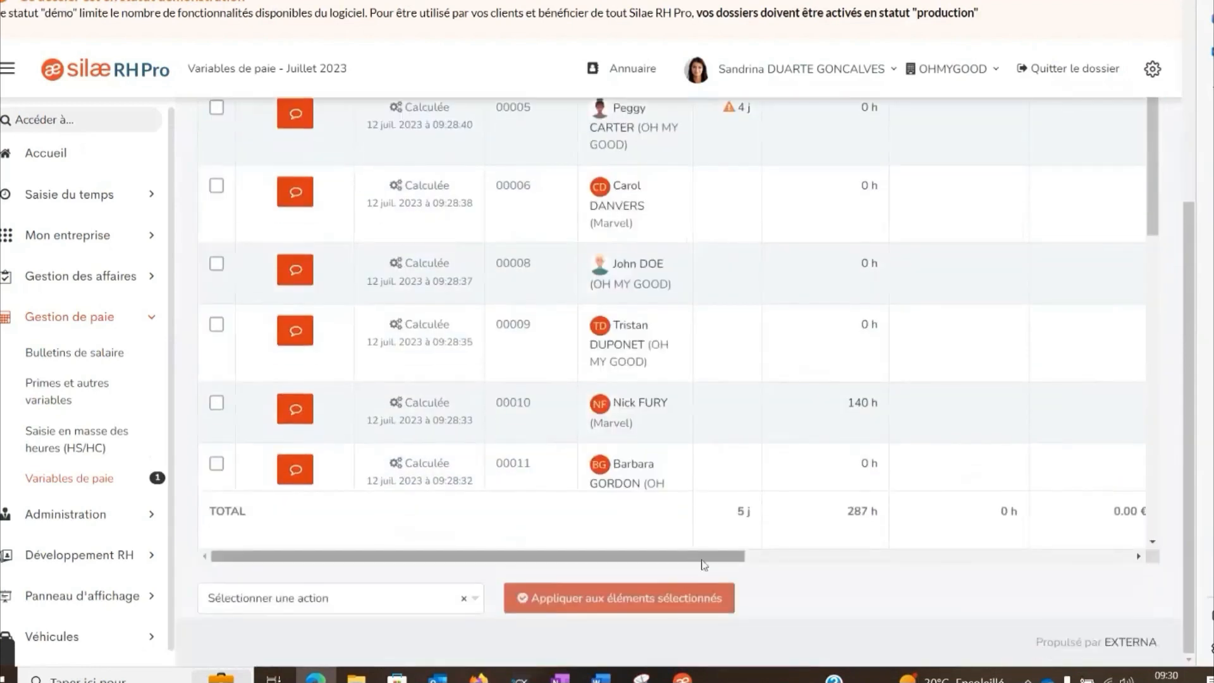
pyautogui.moveTo(723, 563); pyautogui.dragTo(1110, 568)
pyautogui.scroll(4, 873, 494)
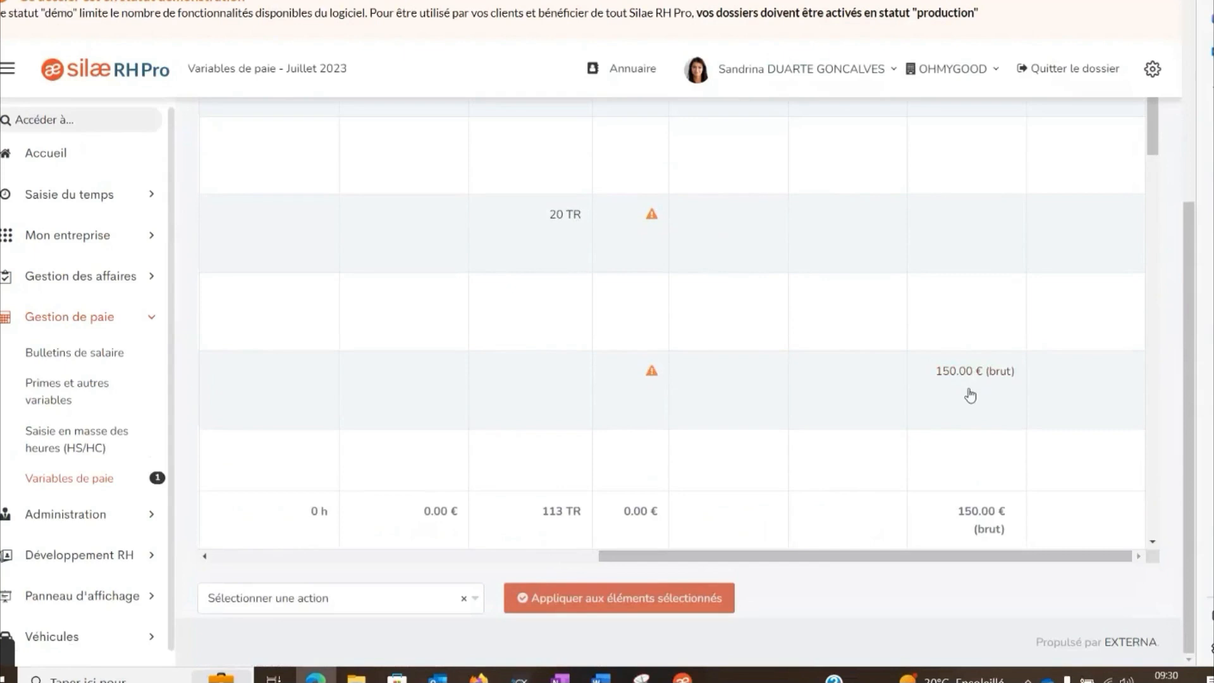
pyautogui.scroll(3, 970, 395)
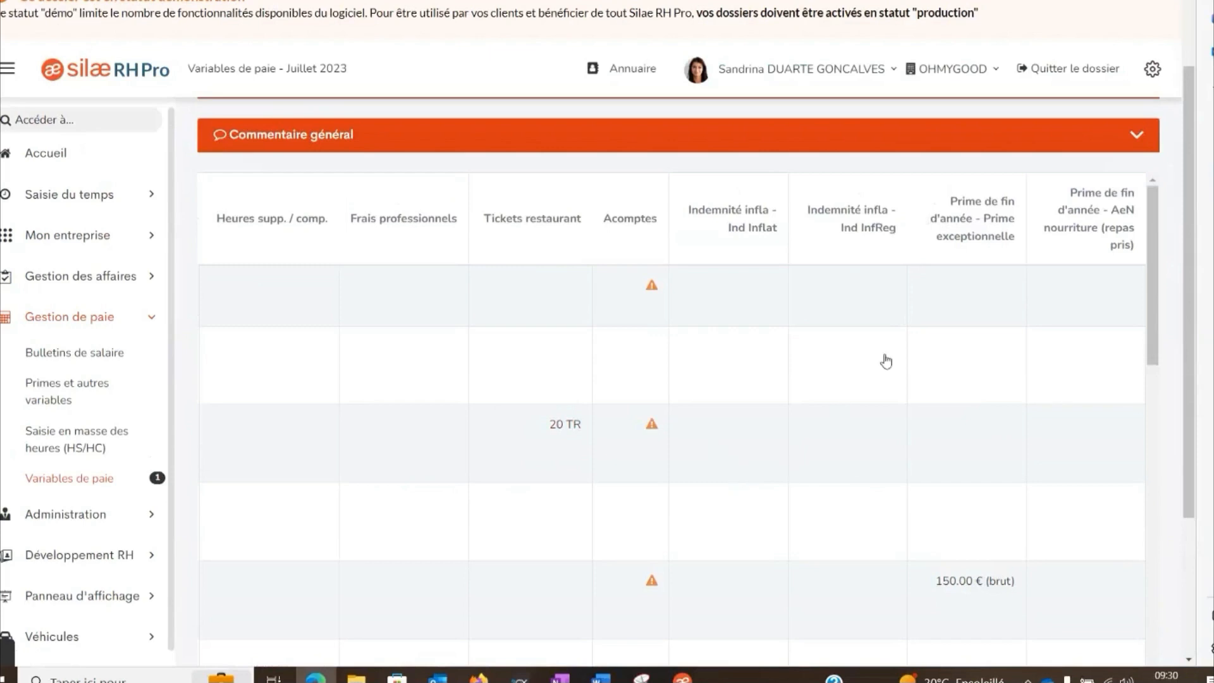
# Add an Indemnité infla - Ind Inflat entry of 50 € dated 11/07/2023 for the third employee in the table, save and close it
pyautogui.click(741, 435)
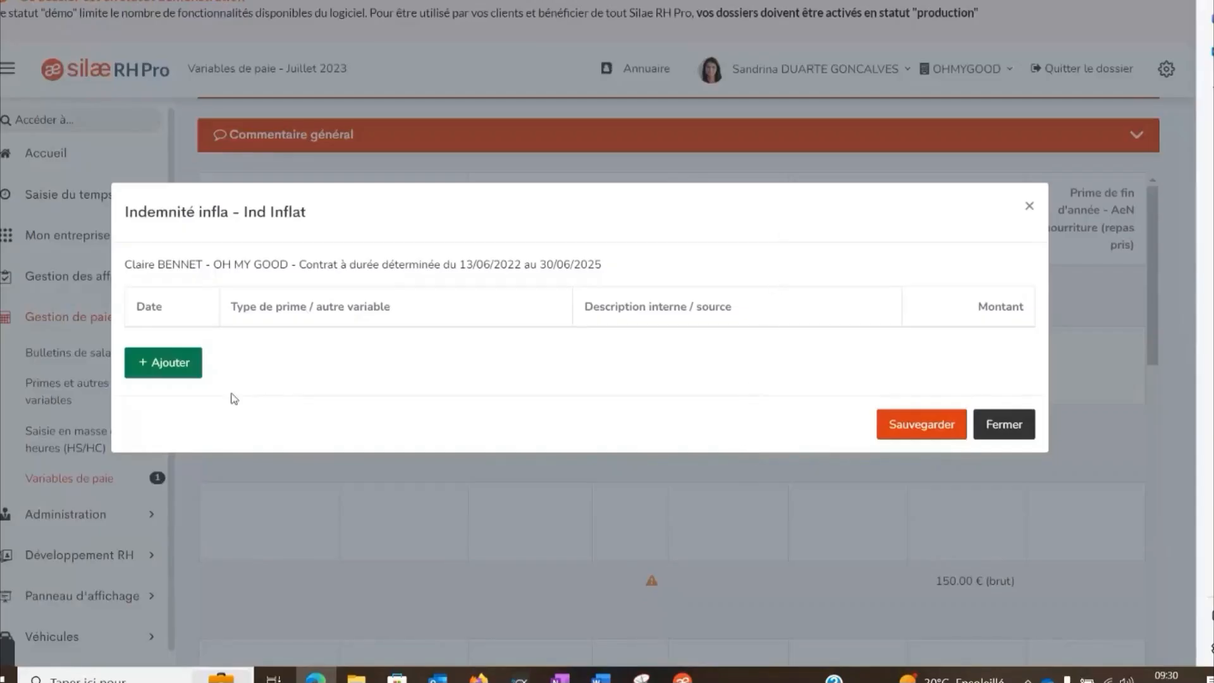
pyautogui.click(177, 372)
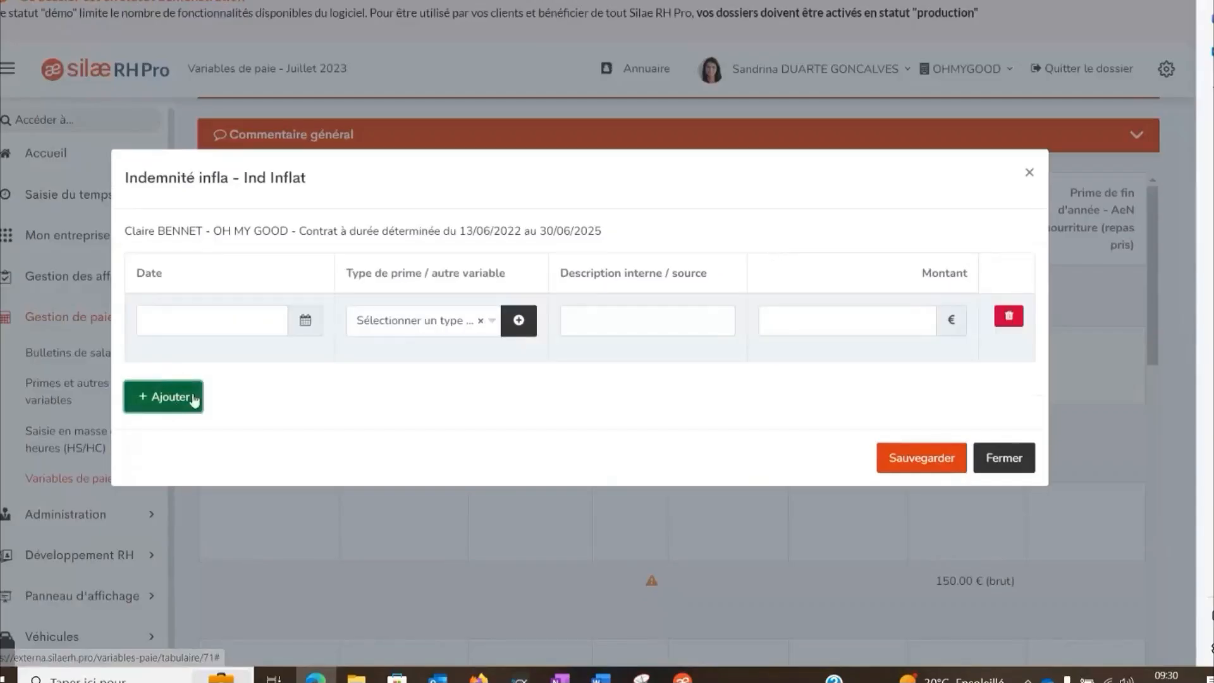
pyautogui.click(305, 320)
pyautogui.click(196, 471)
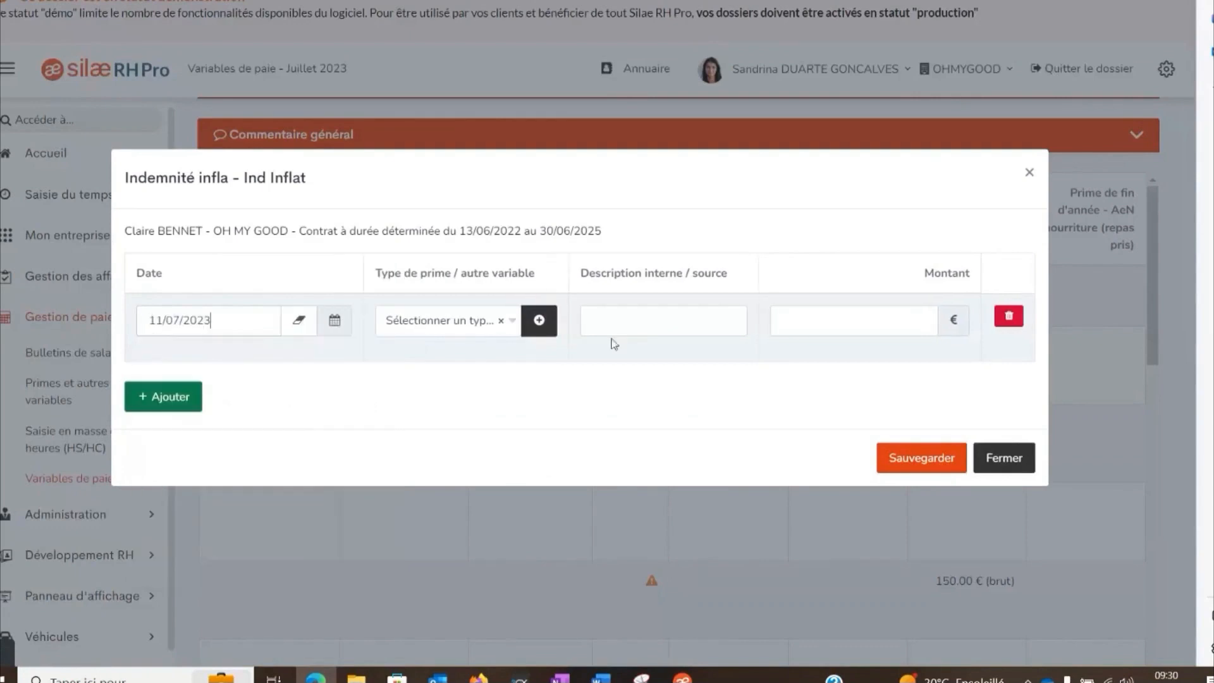
pyautogui.click(488, 330)
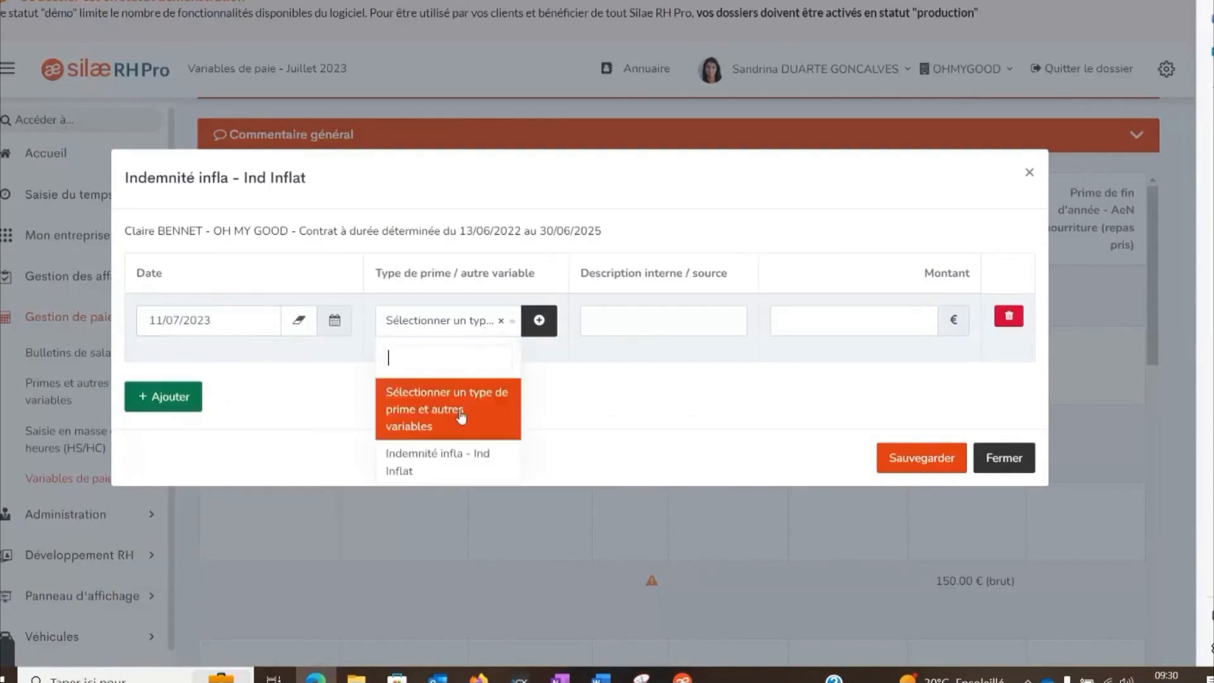
pyautogui.click(434, 468)
pyautogui.click(865, 322)
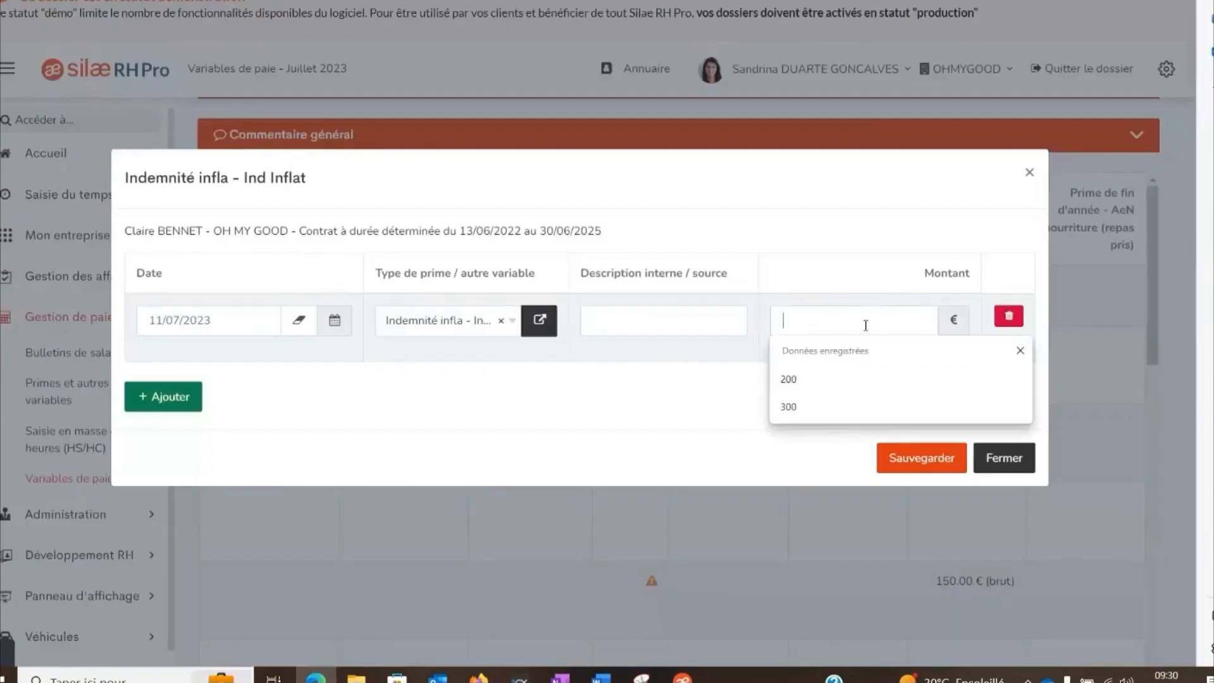
pyautogui.write('50')
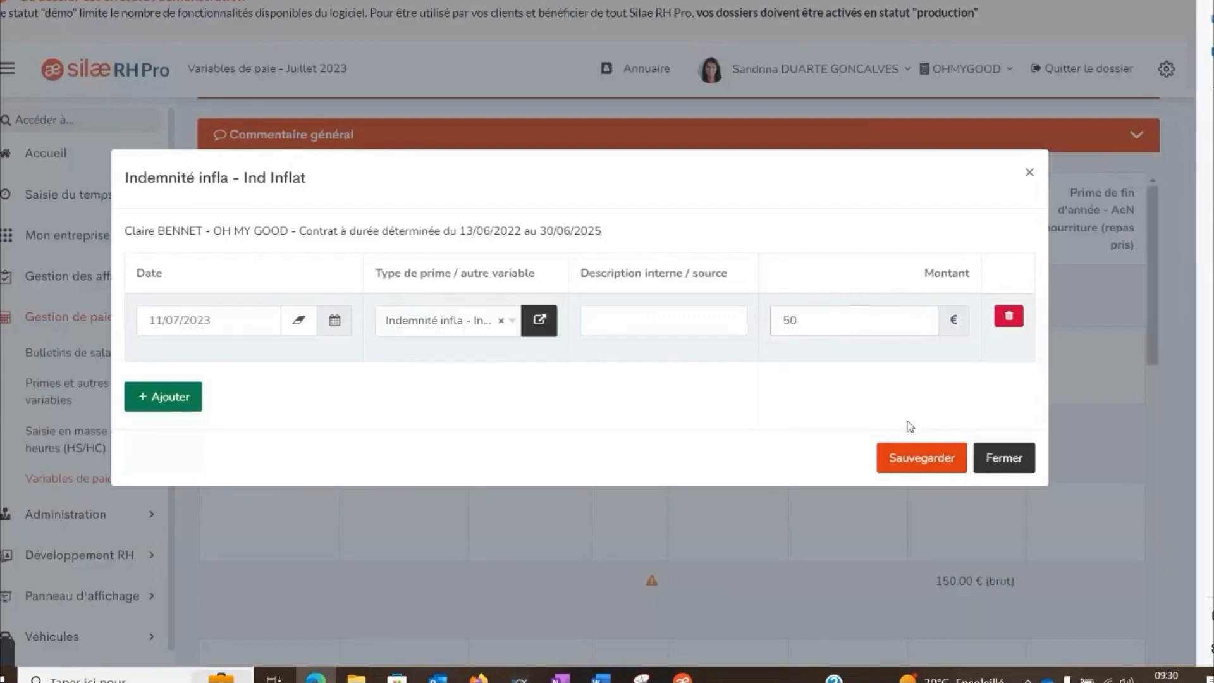
pyautogui.click(917, 456)
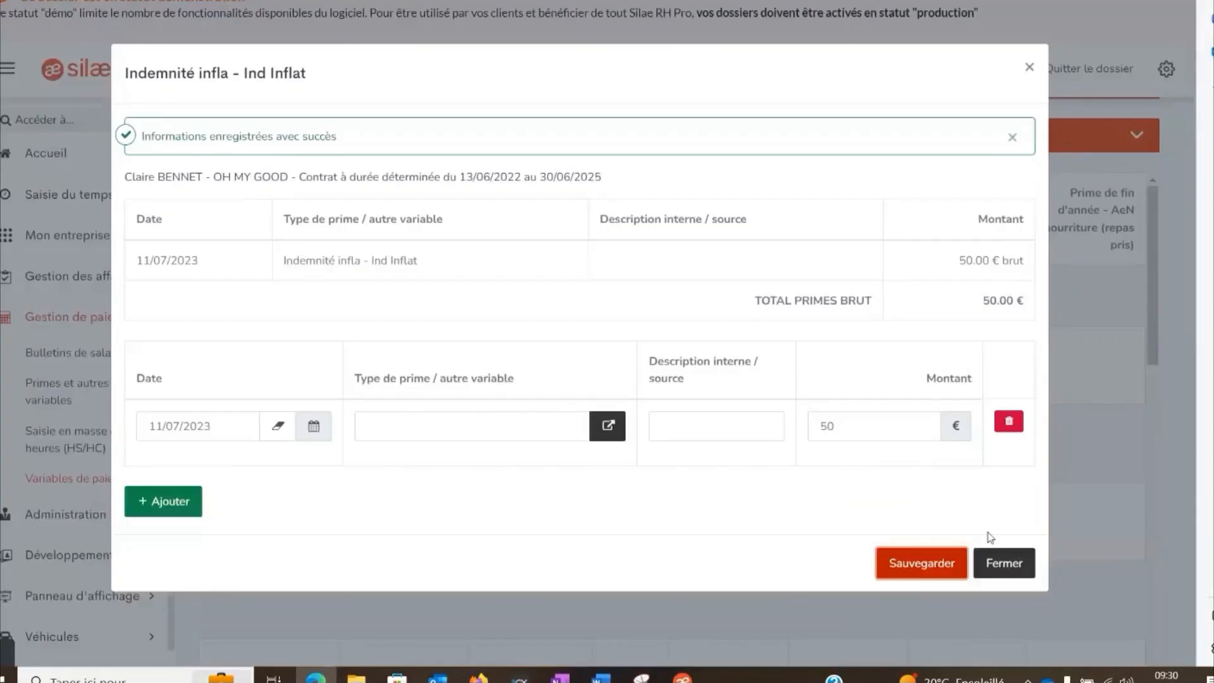
pyautogui.click(1005, 559)
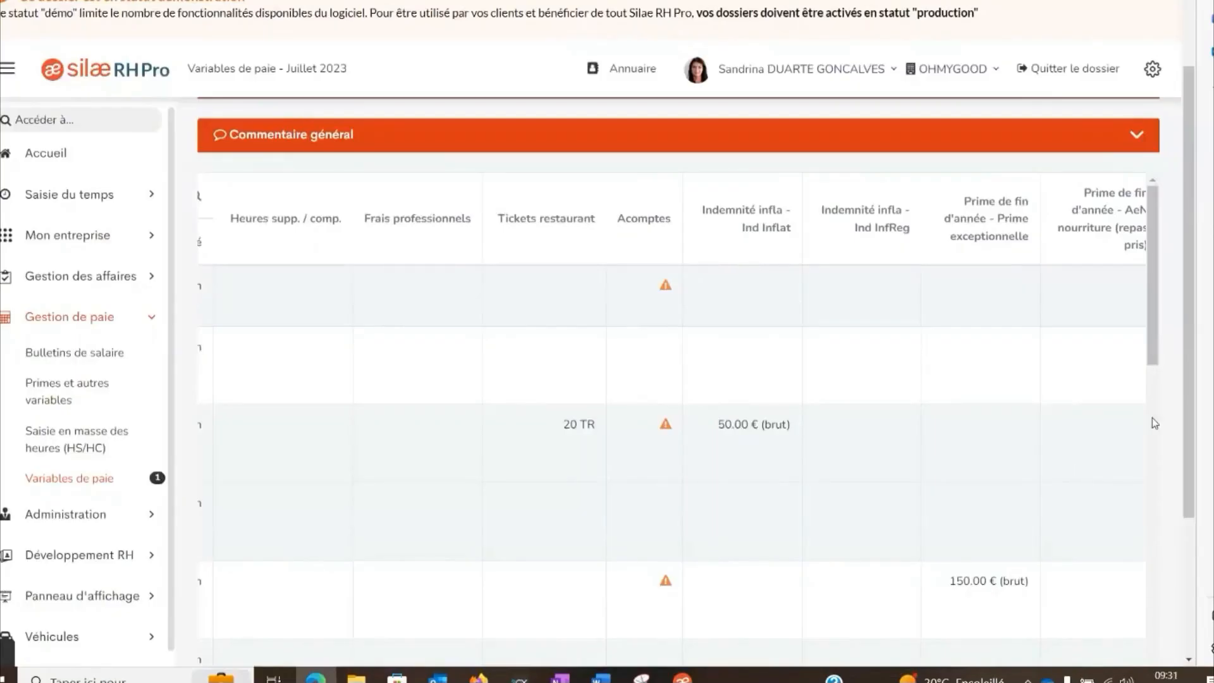
pyautogui.scroll(-10, 1153, 422)
pyautogui.moveTo(1025, 560); pyautogui.dragTo(658, 560)
pyautogui.scroll(10, 408, 483)
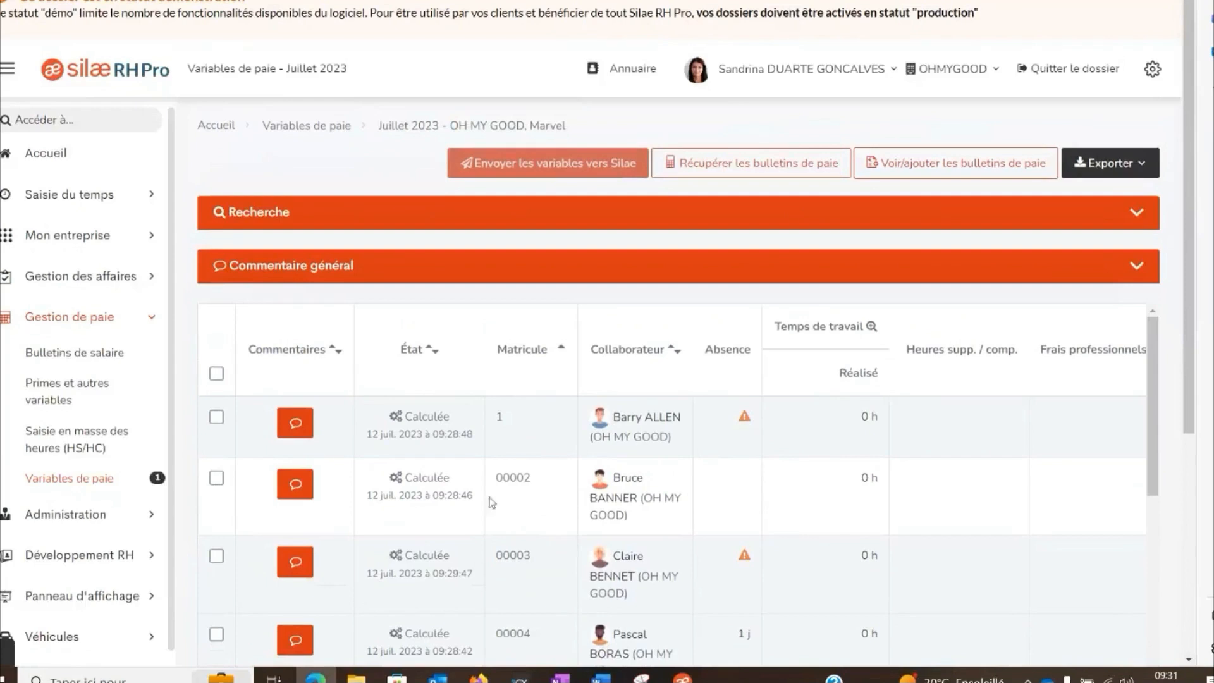
pyautogui.click(216, 375)
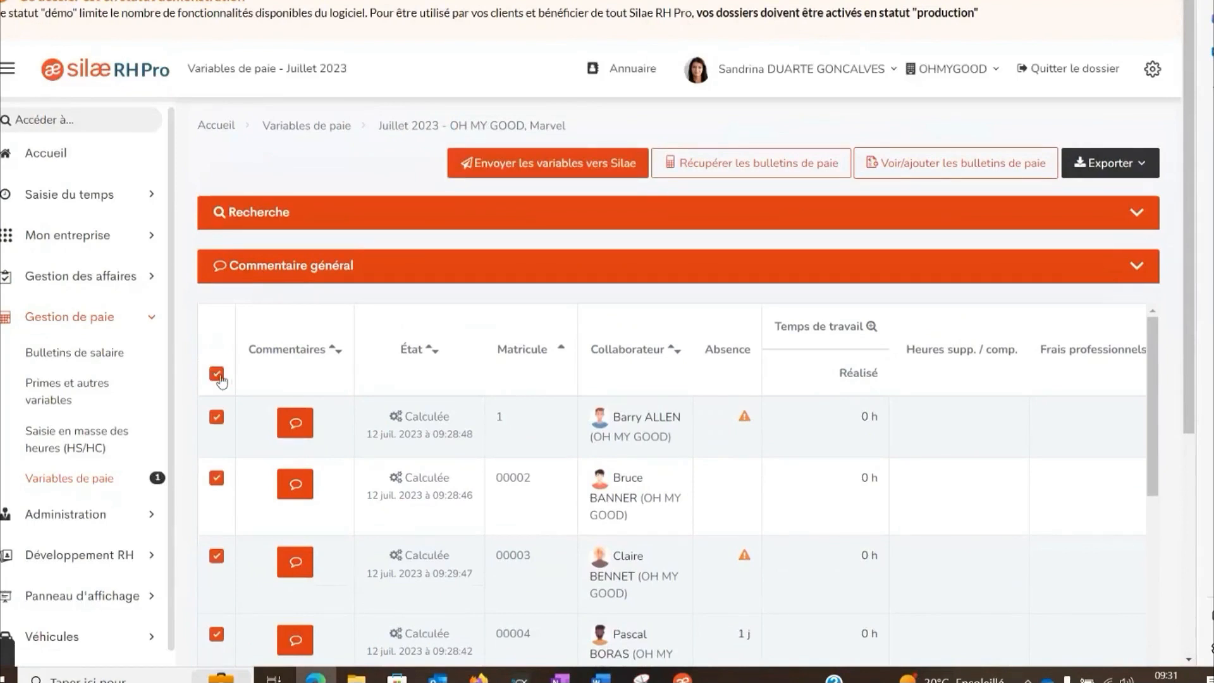
pyautogui.click(223, 380)
pyautogui.click(218, 377)
pyautogui.click(217, 376)
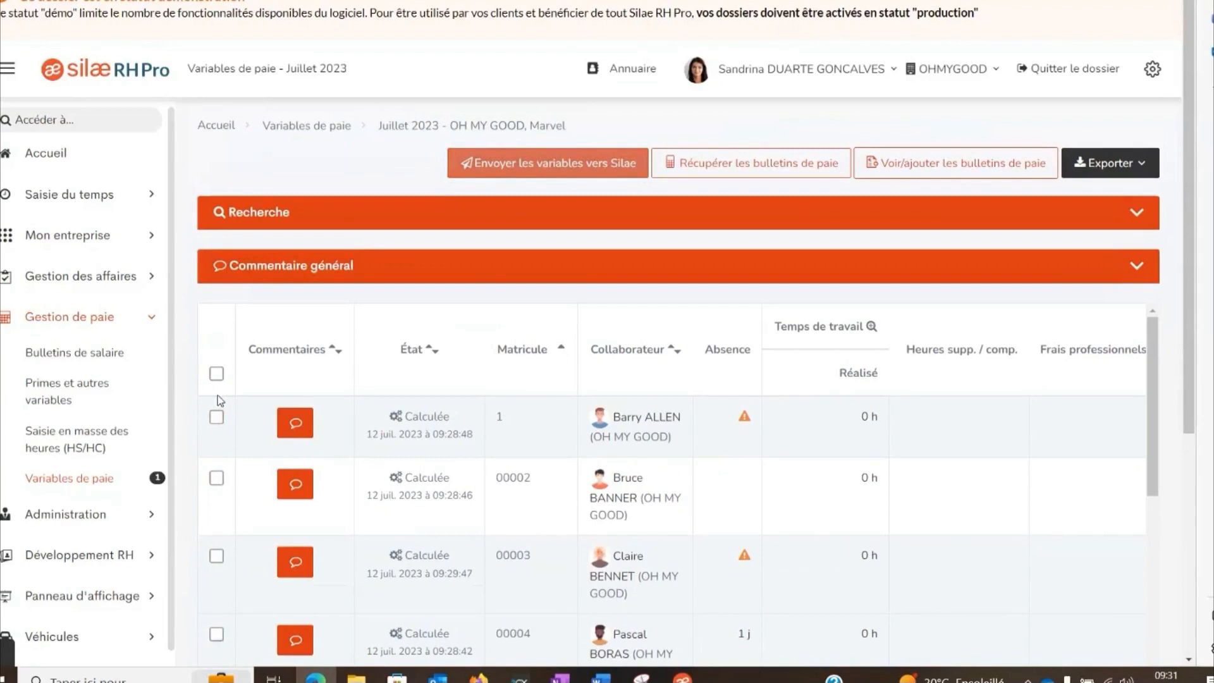
pyautogui.click(216, 479)
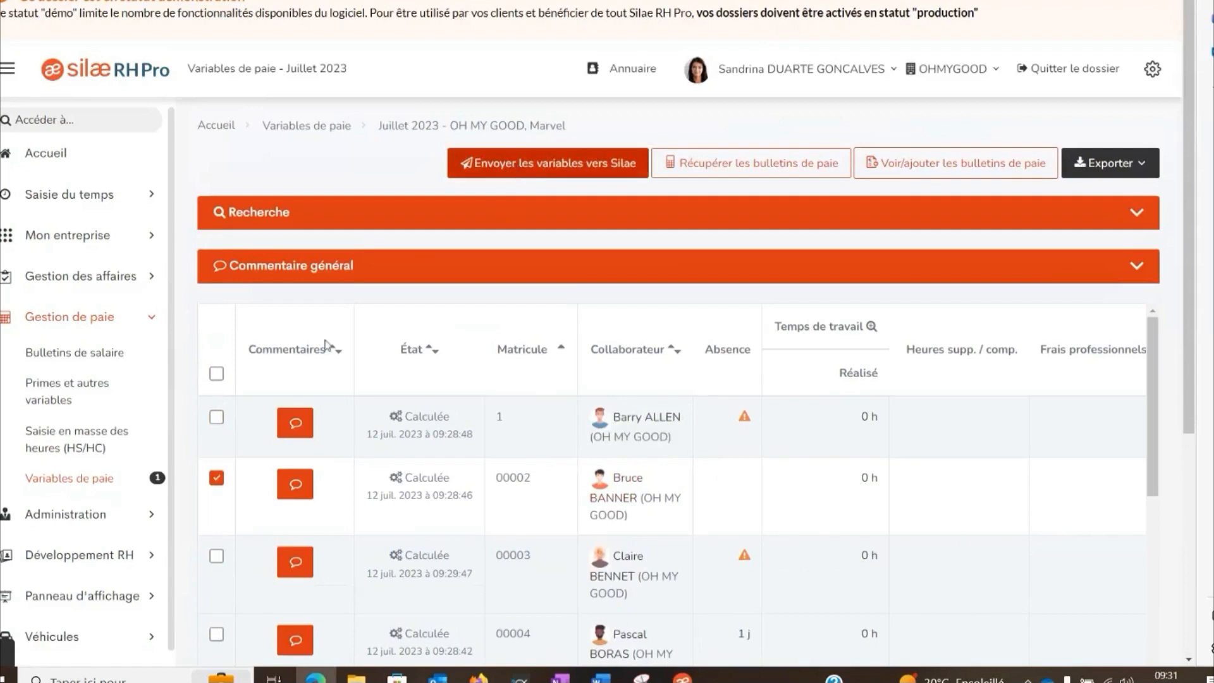
# Select all employees and send their July 2023 variables to Silae, accepting that unvalidated items are excluded, and review each sending result
pyautogui.click(216, 375)
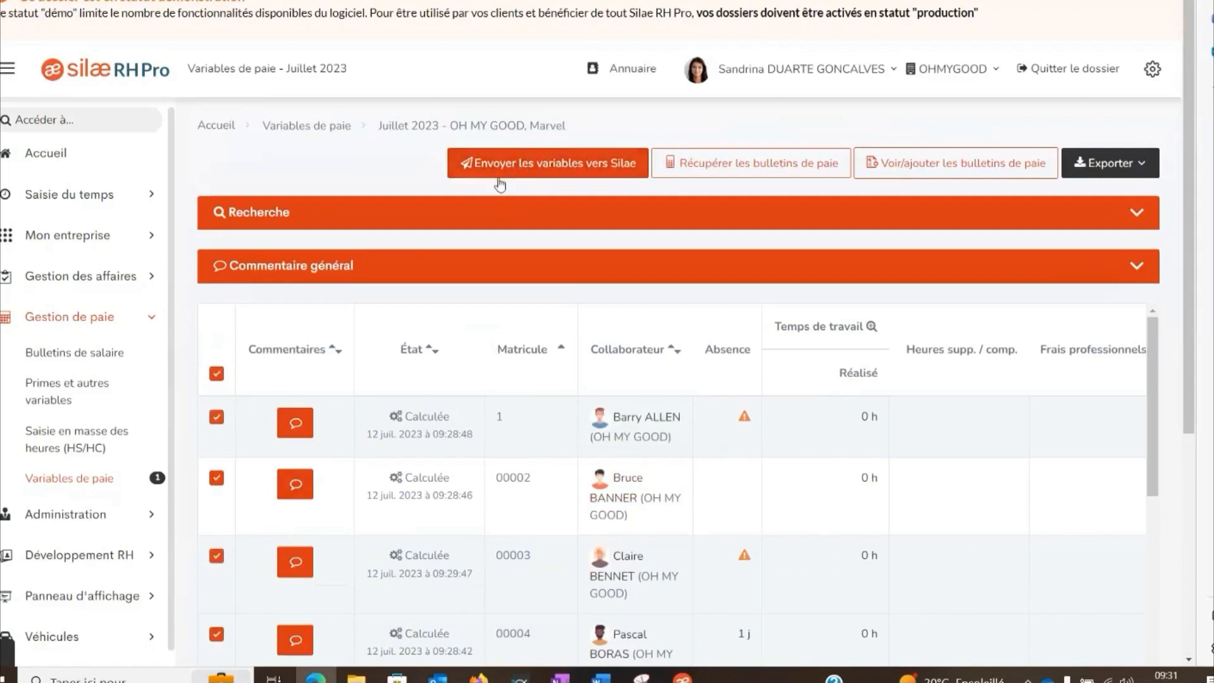
pyautogui.click(545, 165)
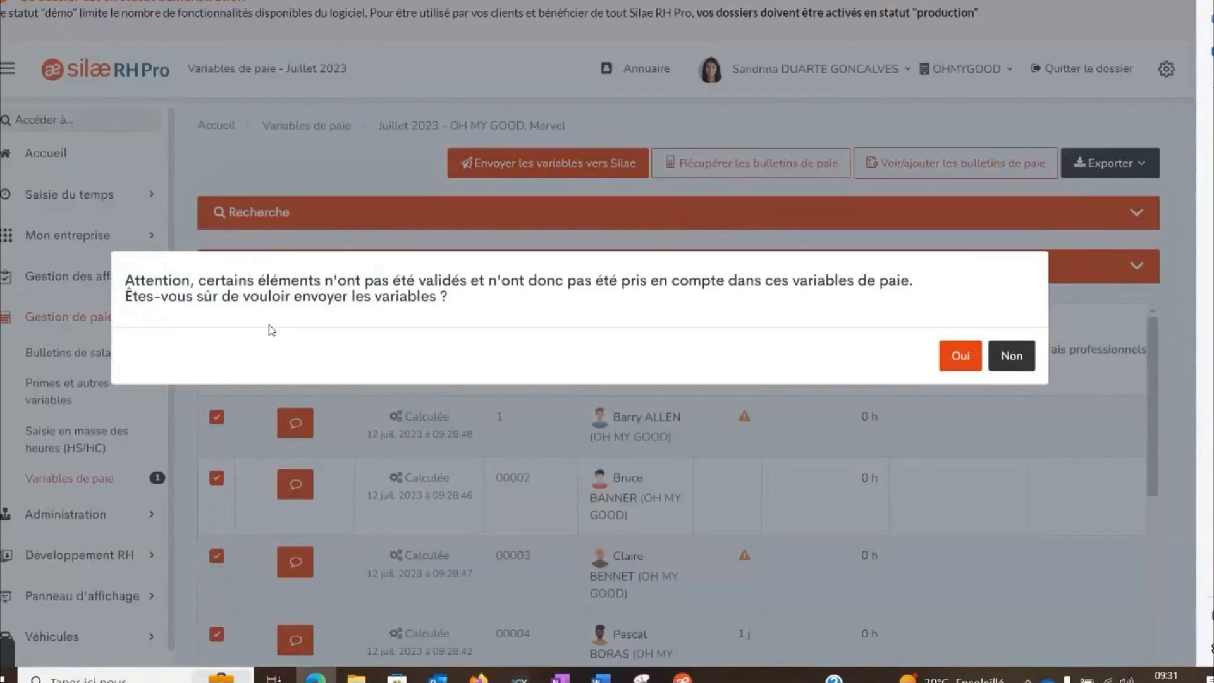
pyautogui.click(962, 359)
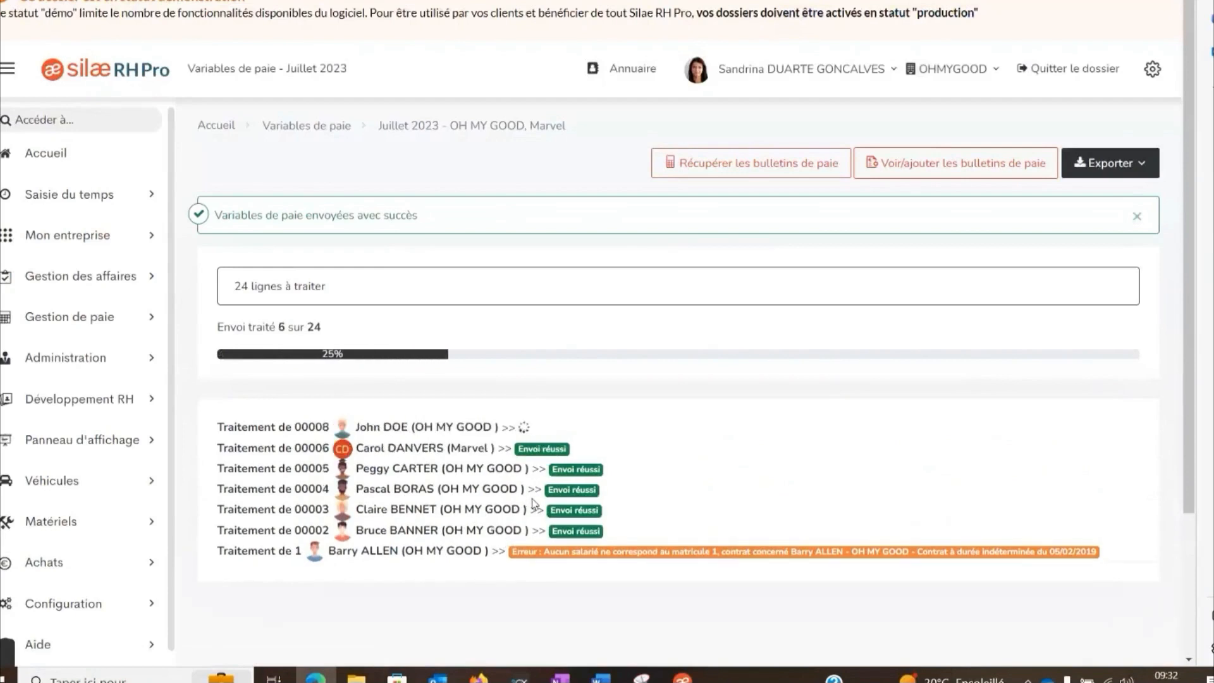
pyautogui.scroll(-2, 524, 515)
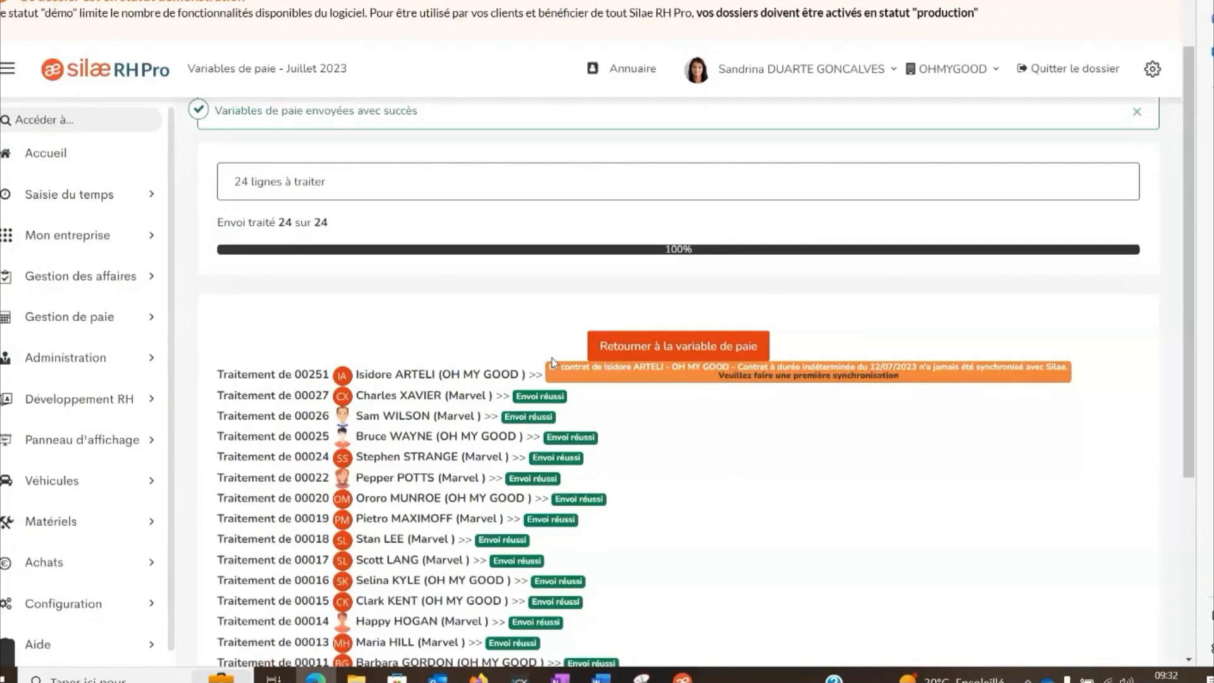
pyautogui.scroll(2, 594, 389)
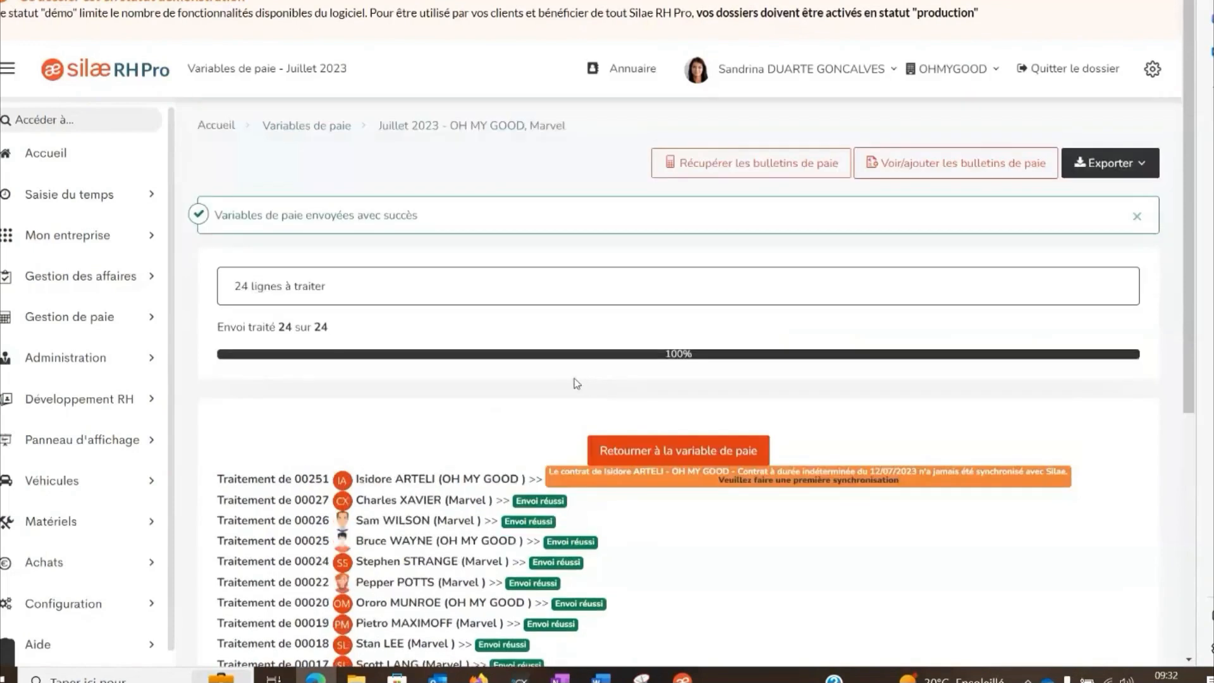
# Return to the payroll variables list, retrieve the July 2023 payslips from Silae, and review the processing result for each employee
pyautogui.click(321, 131)
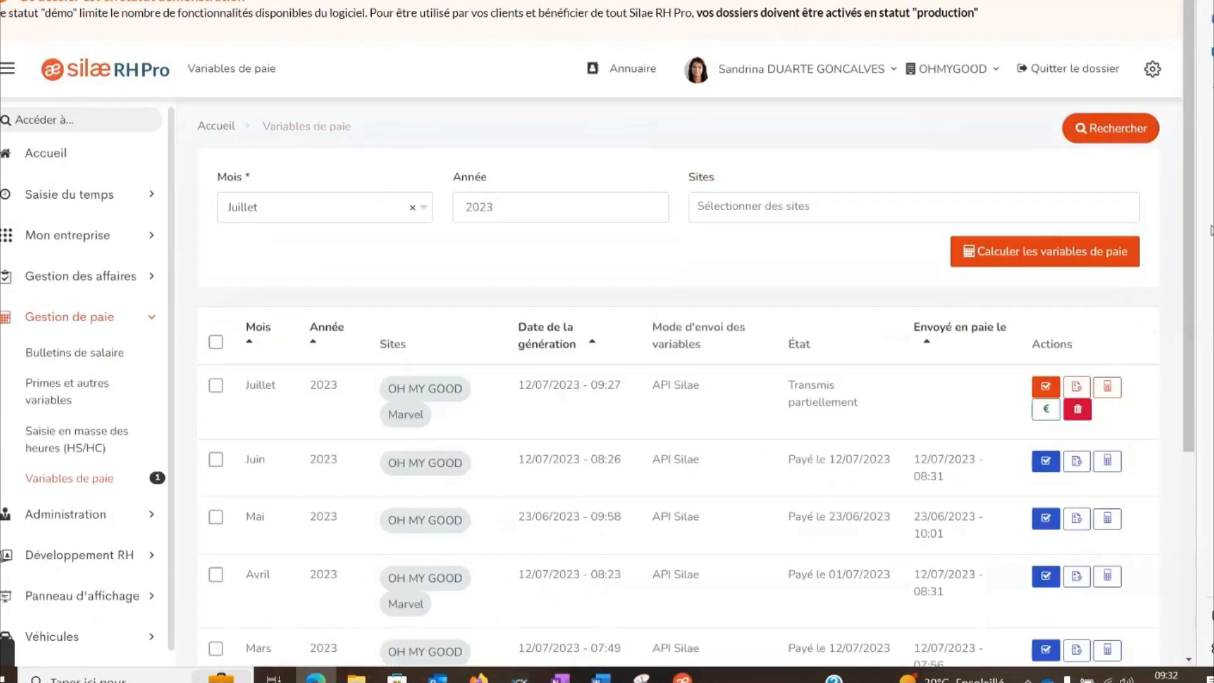
pyautogui.click(1108, 390)
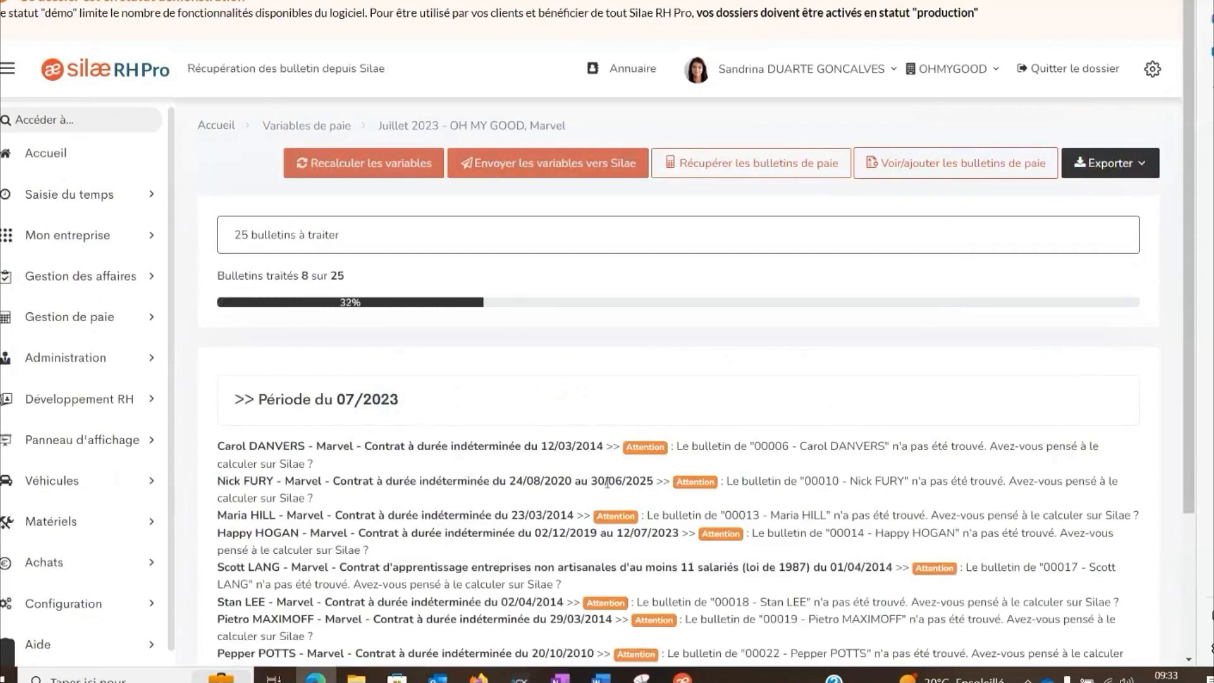
pyautogui.scroll(-2, 607, 483)
pyautogui.scroll(-1, 607, 483)
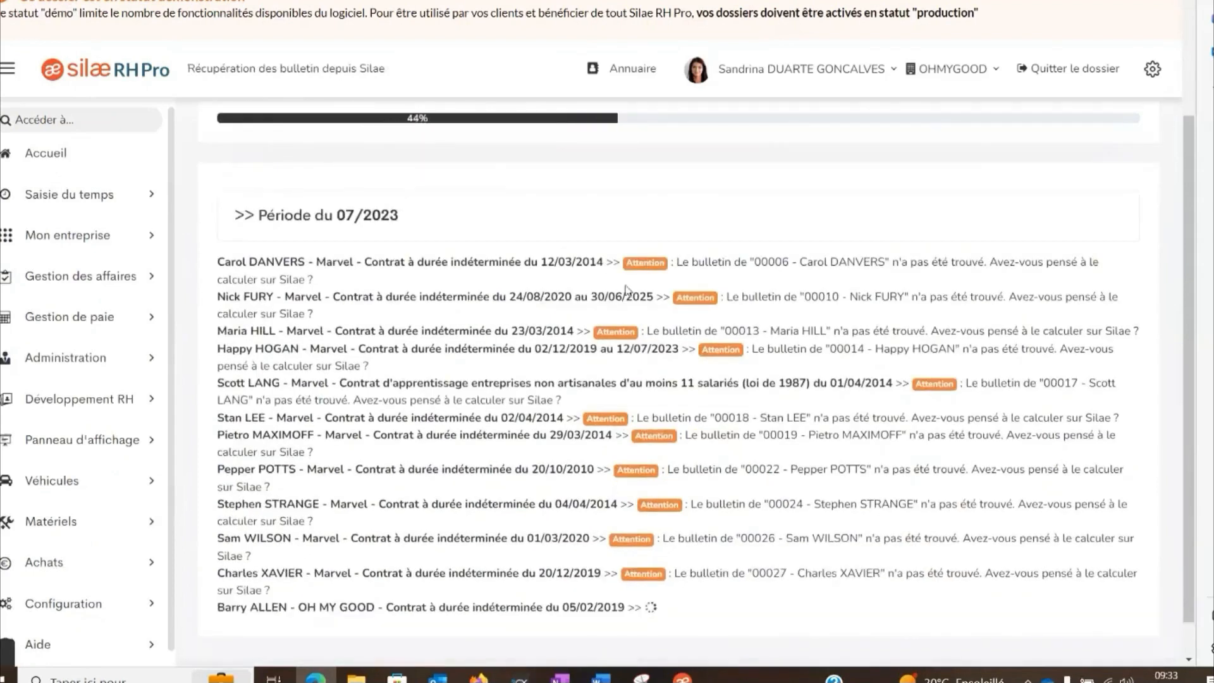
pyautogui.scroll(-1, 587, 291)
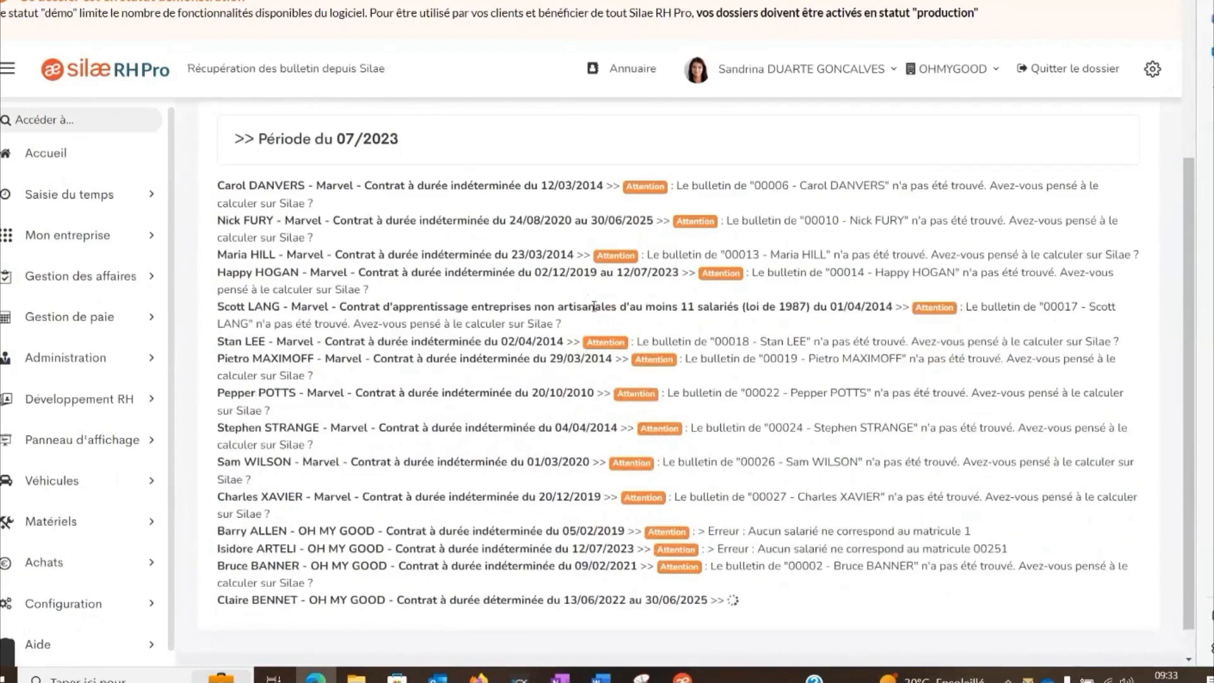
pyautogui.scroll(-1, 610, 342)
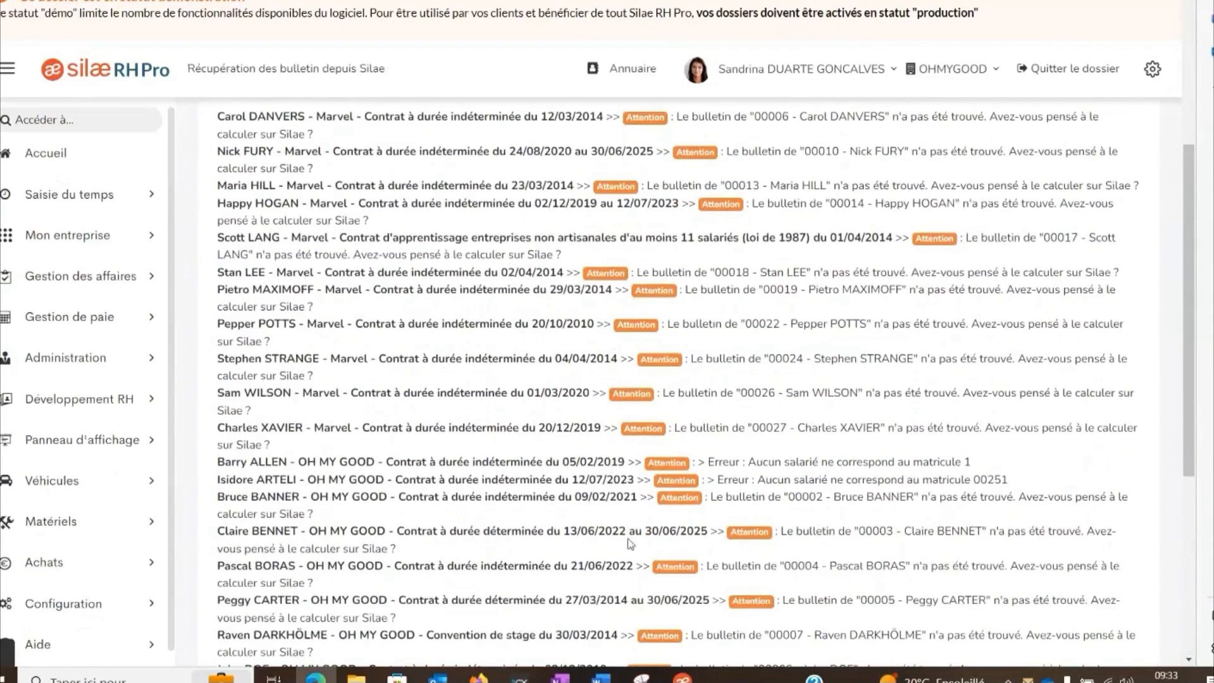
pyautogui.scroll(-5, 617, 513)
pyautogui.scroll(15, 618, 511)
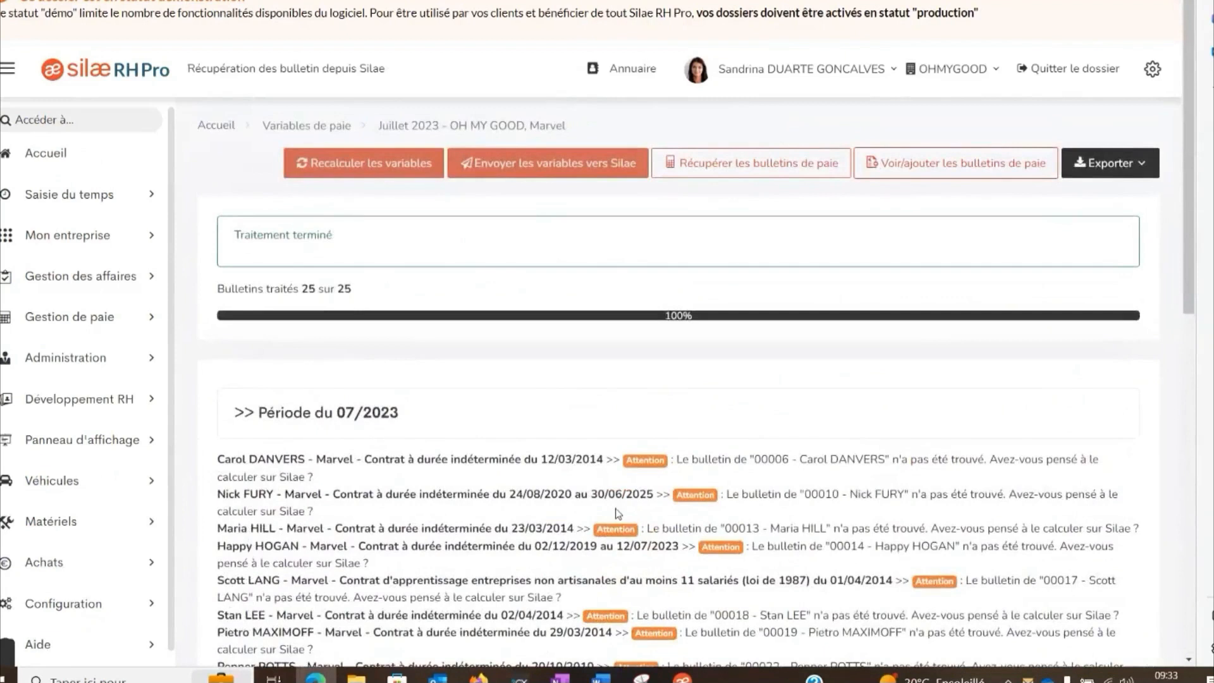
# Return to the payroll variables list and mark July 2023 as paid on 12/07/2023
pyautogui.click(310, 128)
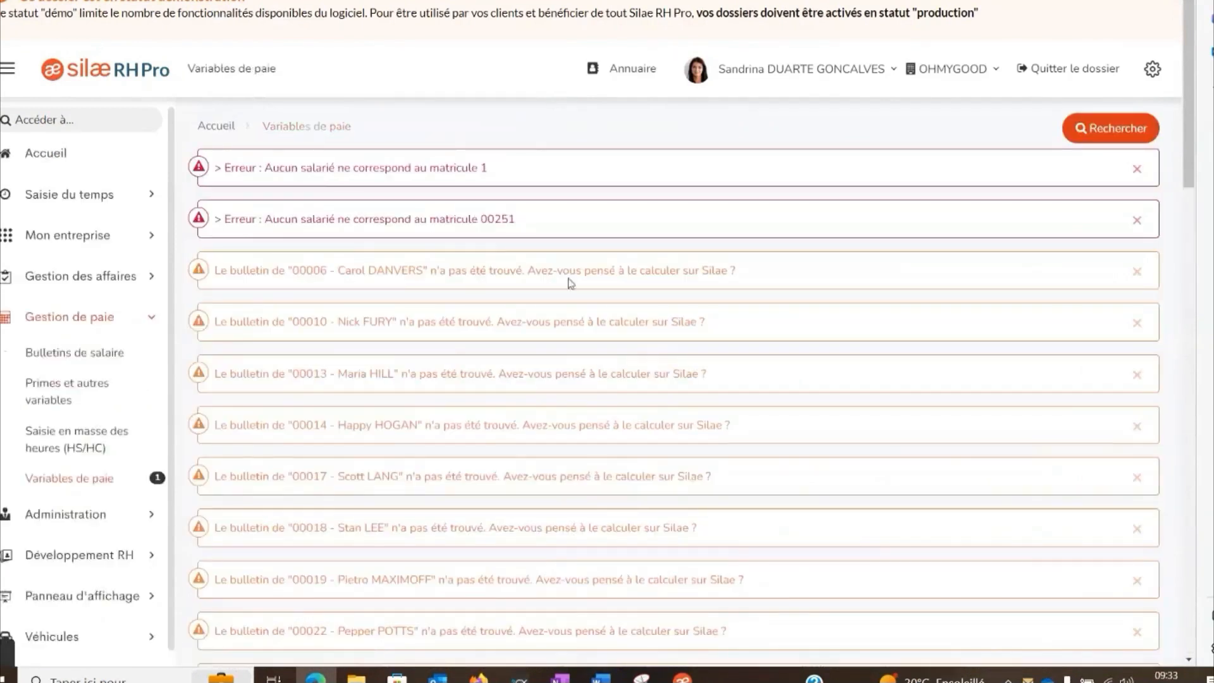
pyautogui.scroll(-10, 788, 326)
pyautogui.scroll(-8, 789, 326)
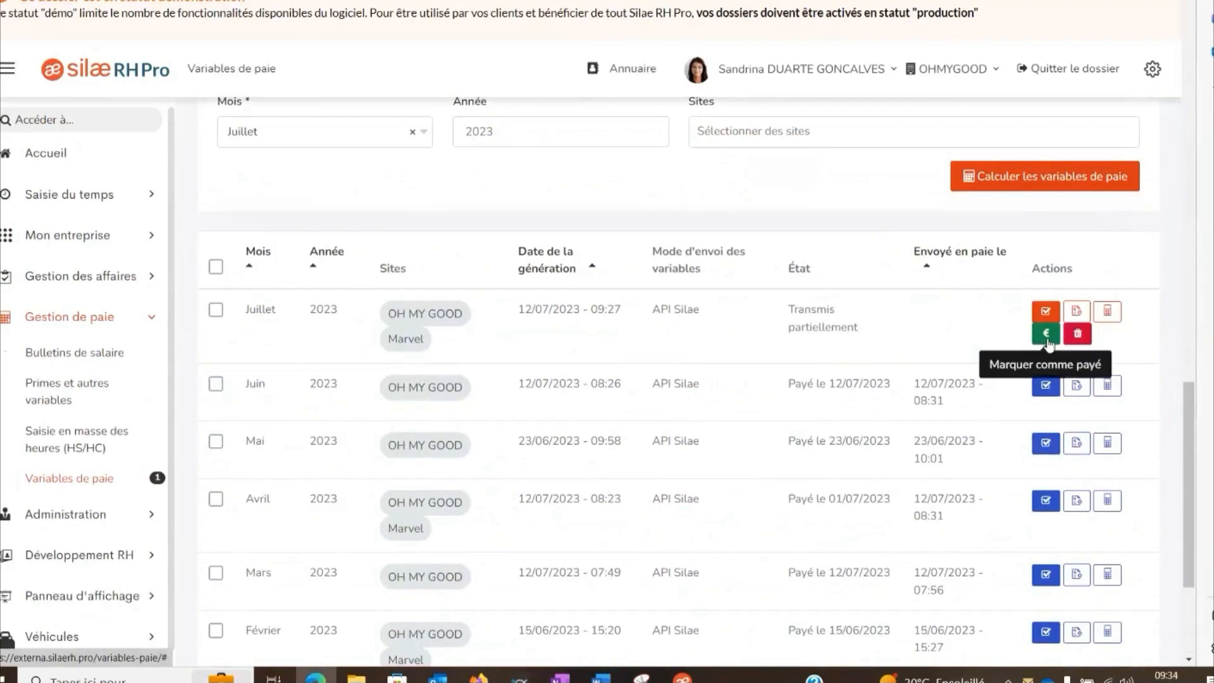
pyautogui.click(1047, 335)
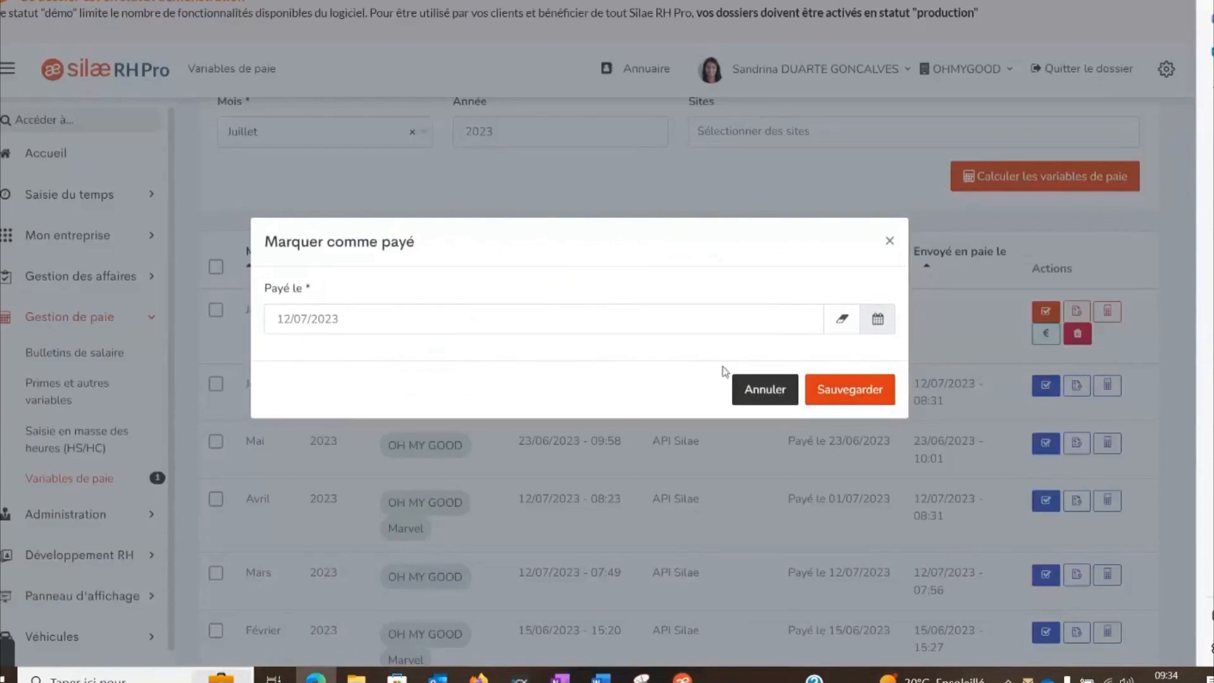
pyautogui.click(842, 395)
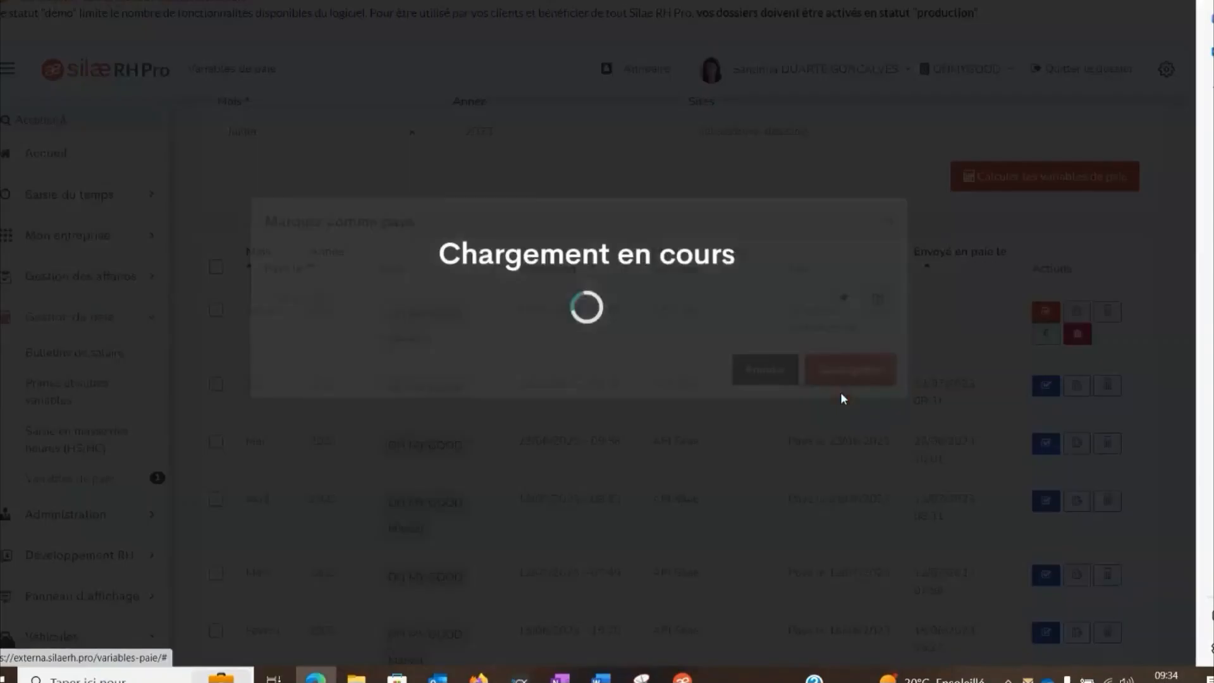
pyautogui.scroll(-4, 840, 390)
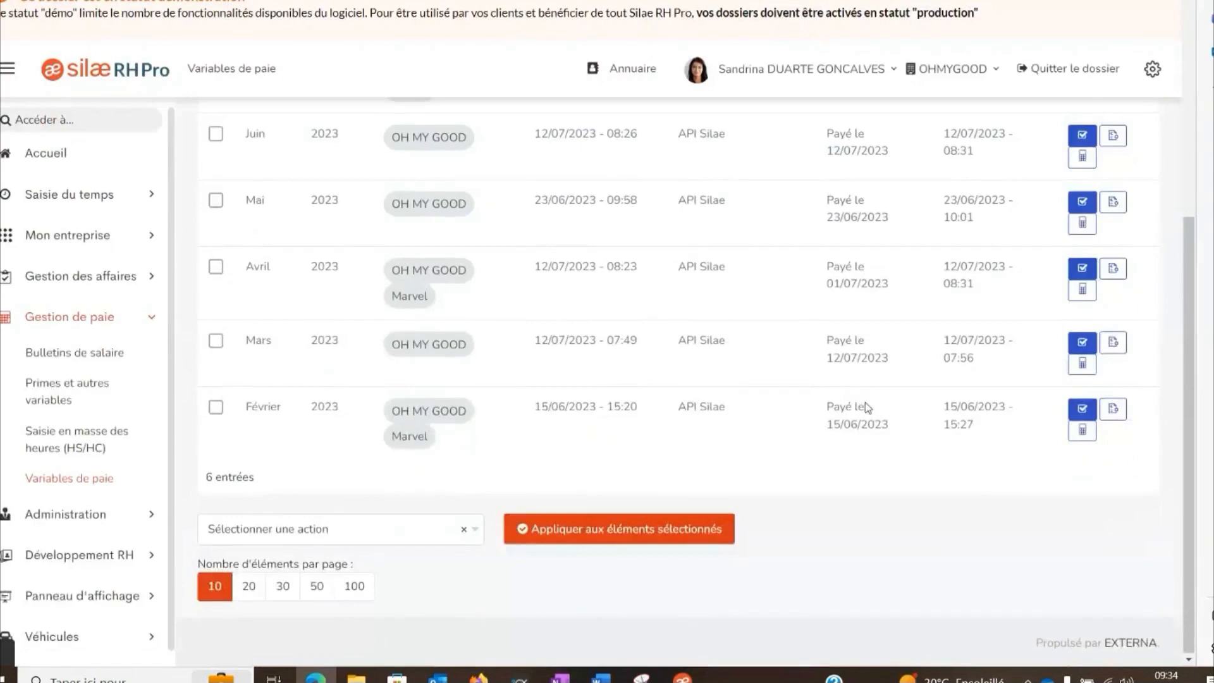